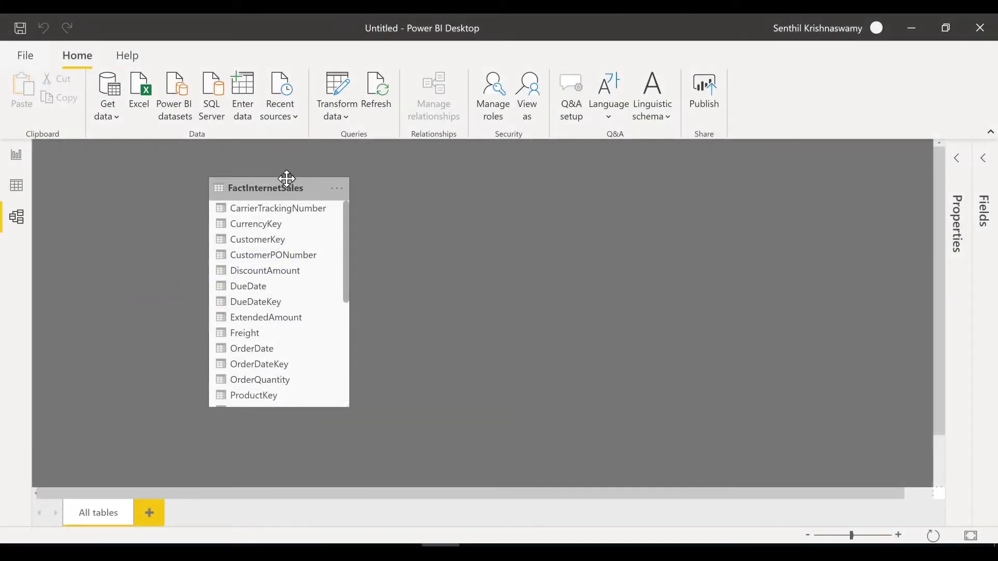
Move the FactInternetSales card further right and view its 60,398 rows in Data view.
left_click_drag(274, 178, 338, 171)
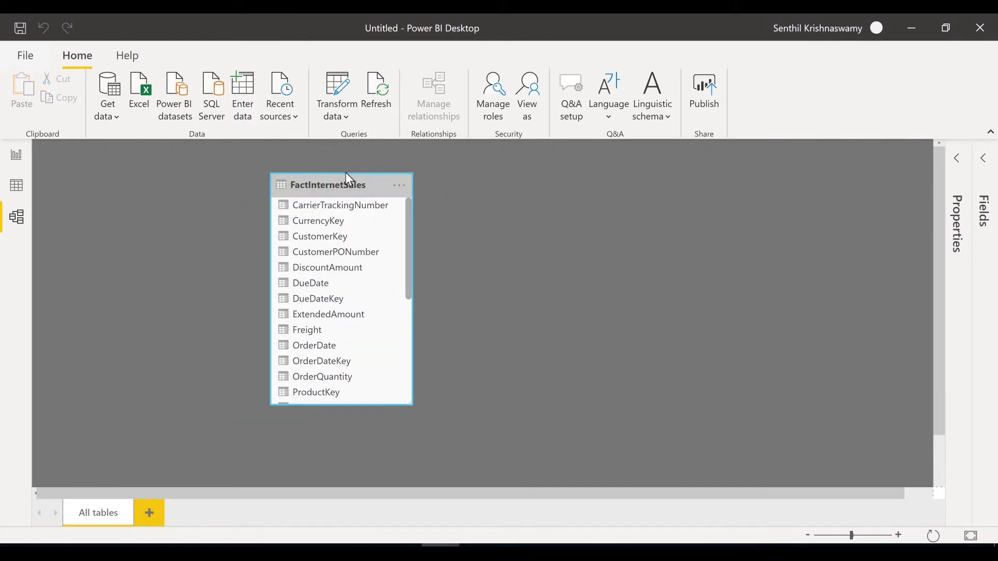
left_click(407, 273)
left_click_drag(407, 273, 404, 393)
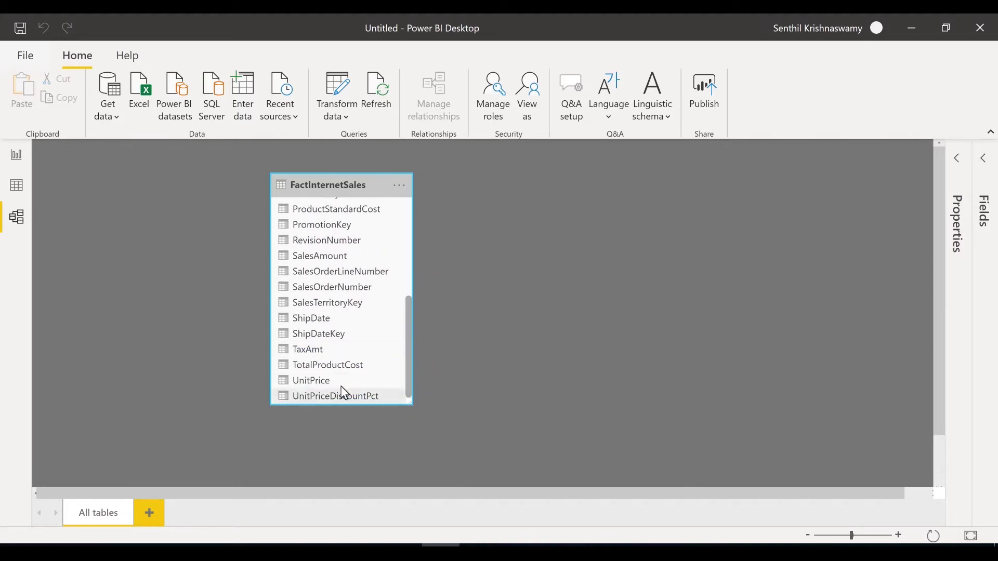
left_click(337, 359)
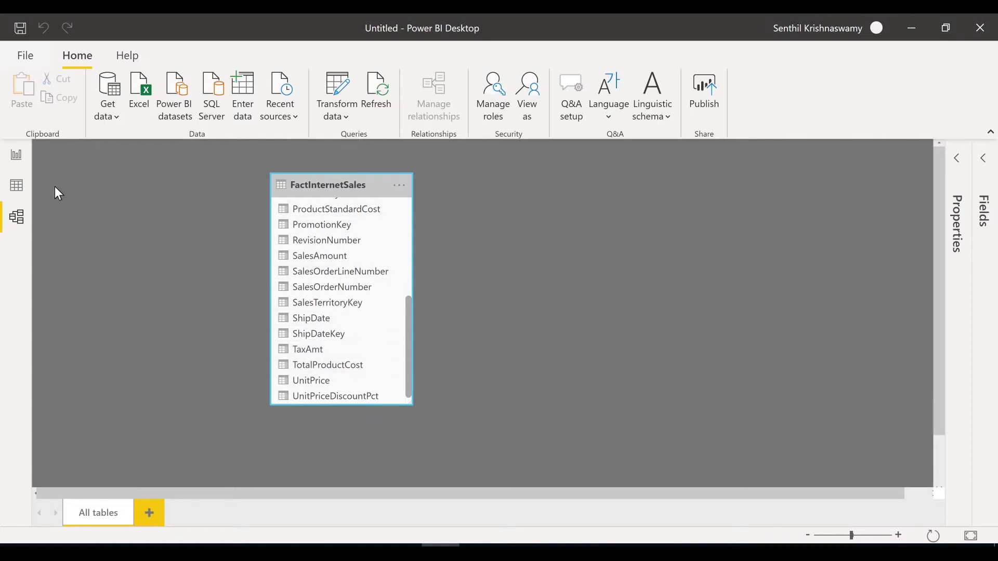
left_click(21, 190)
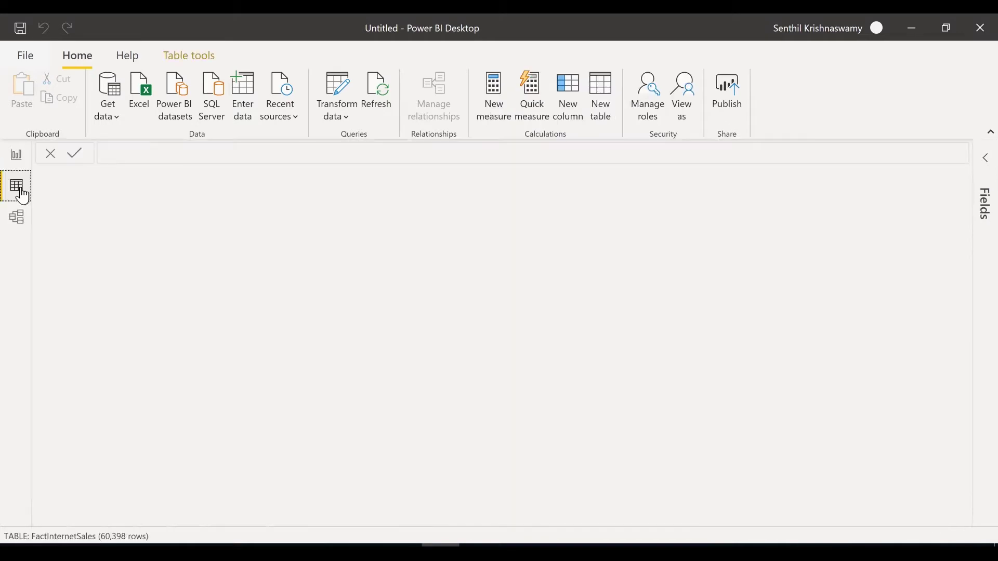
left_click(351, 94)
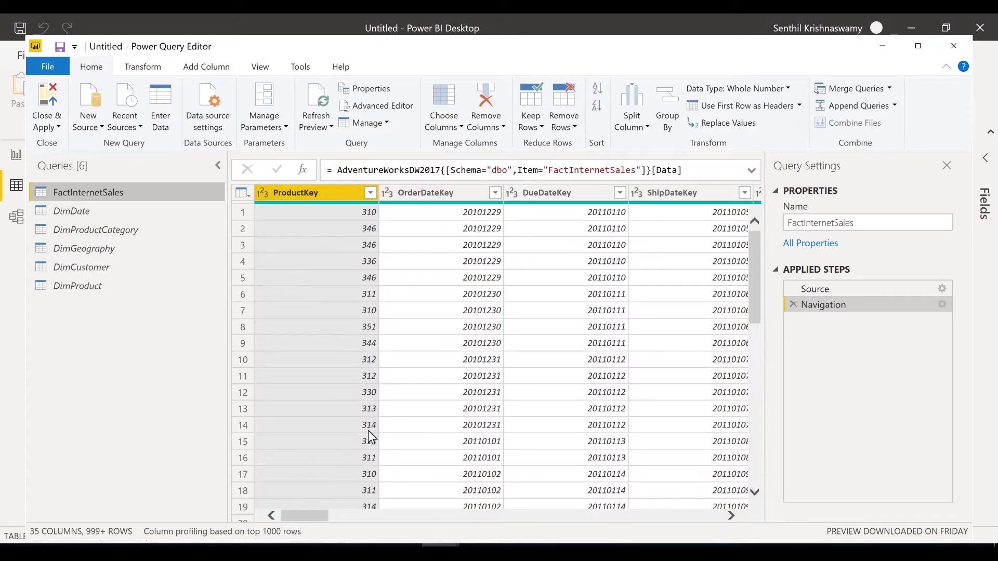
left_click_drag(298, 516, 517, 517)
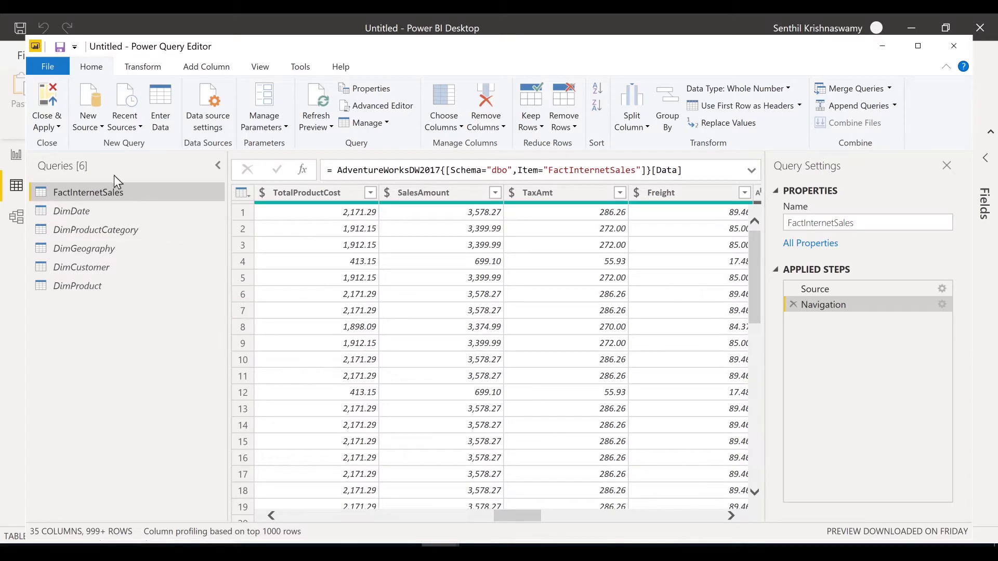
left_click(52, 104)
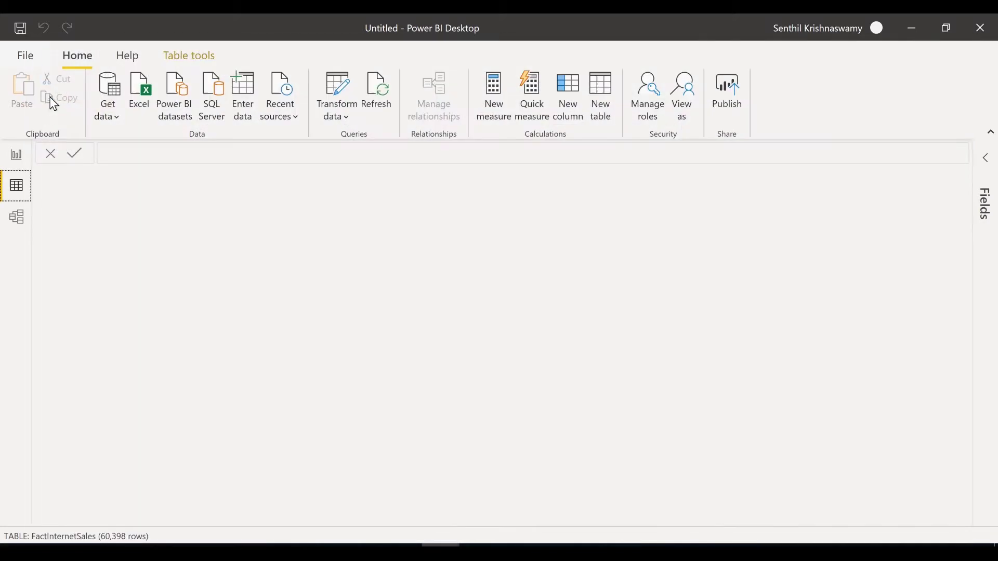
In Report view, drop SalesAmount on the canvas as a $29.36M Card, then enlarge and reposition it.
left_click(17, 155)
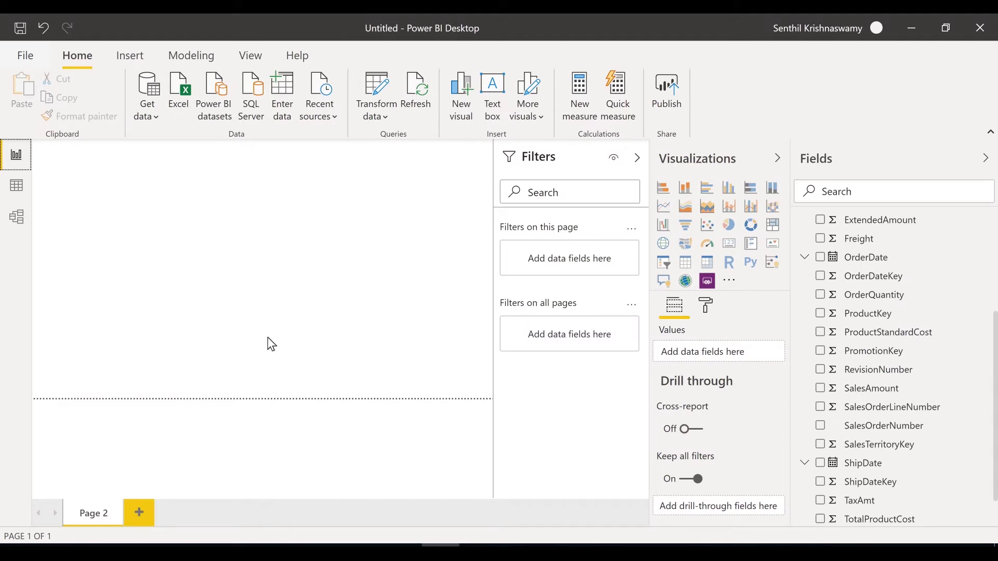
left_click(994, 304)
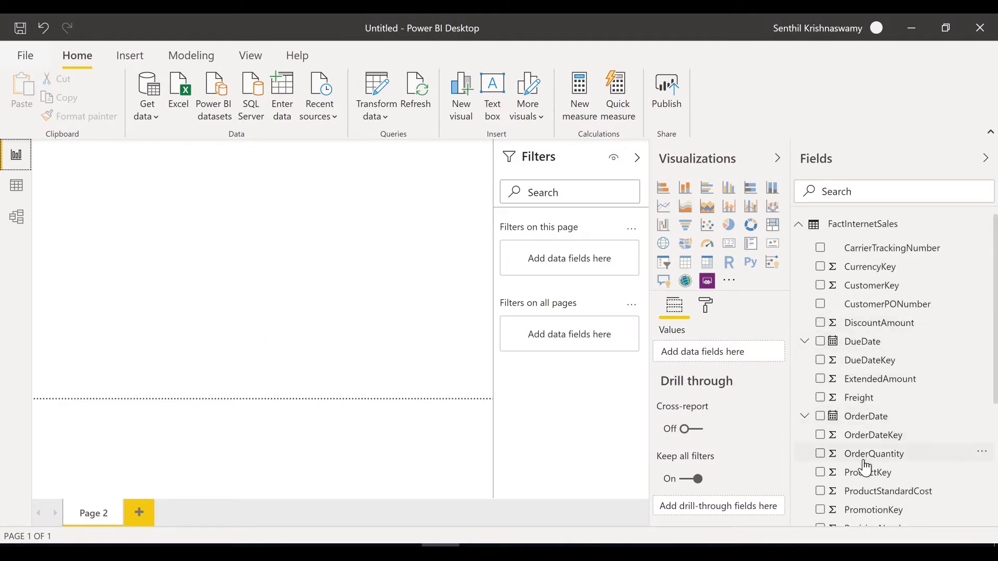
left_click_drag(983, 401, 987, 483)
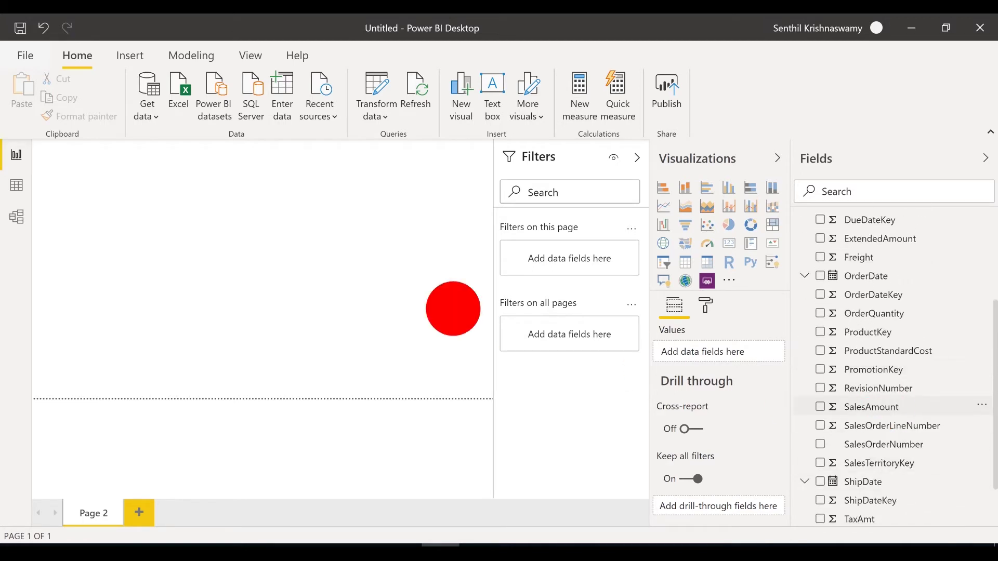
left_click_drag(453, 309, 249, 269)
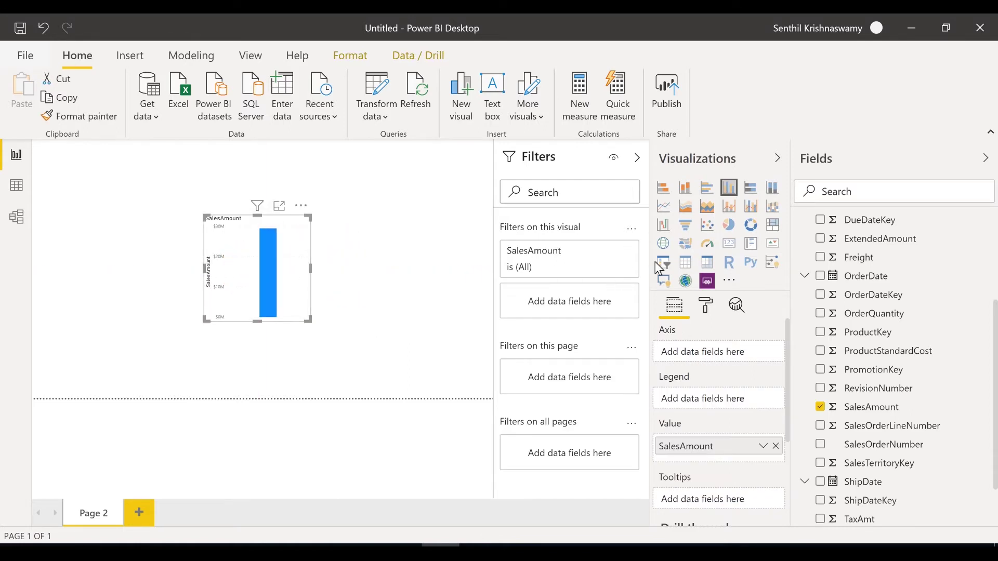
left_click(730, 246)
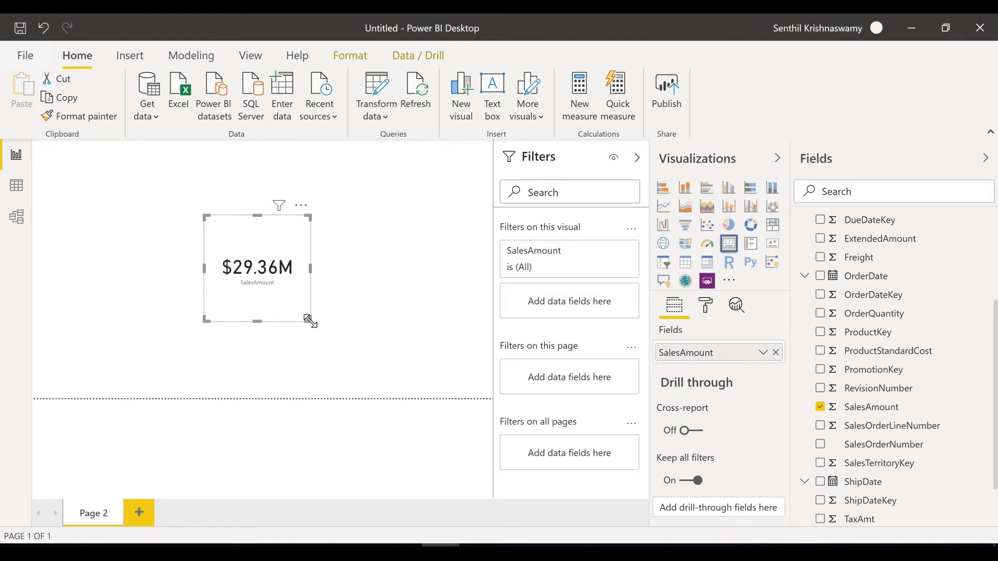
left_click_drag(311, 321, 377, 367)
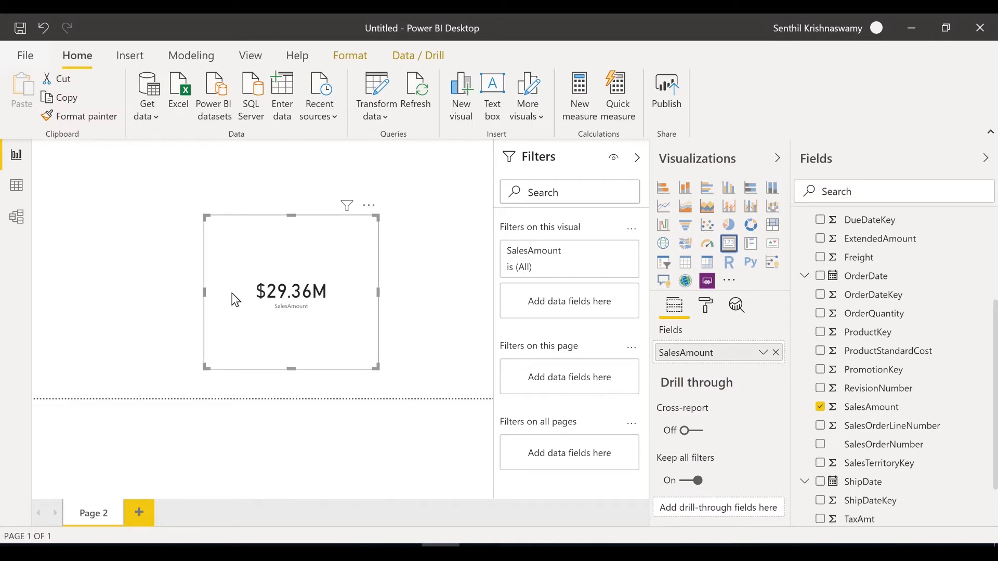
left_click_drag(356, 238, 397, 227)
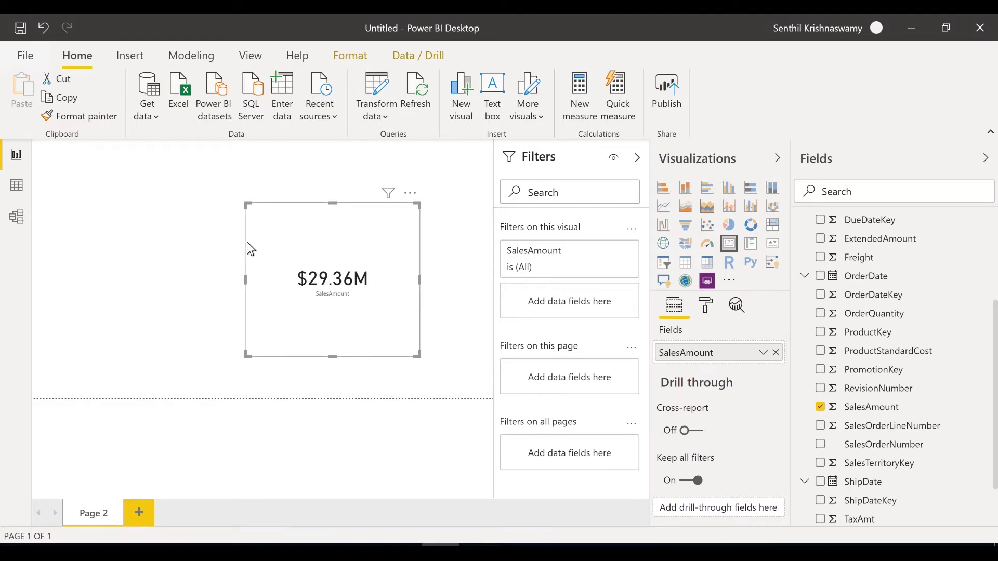
Enable load for the DimProduct query, apply the changes, and view both tables in the model.
left_click(17, 186)
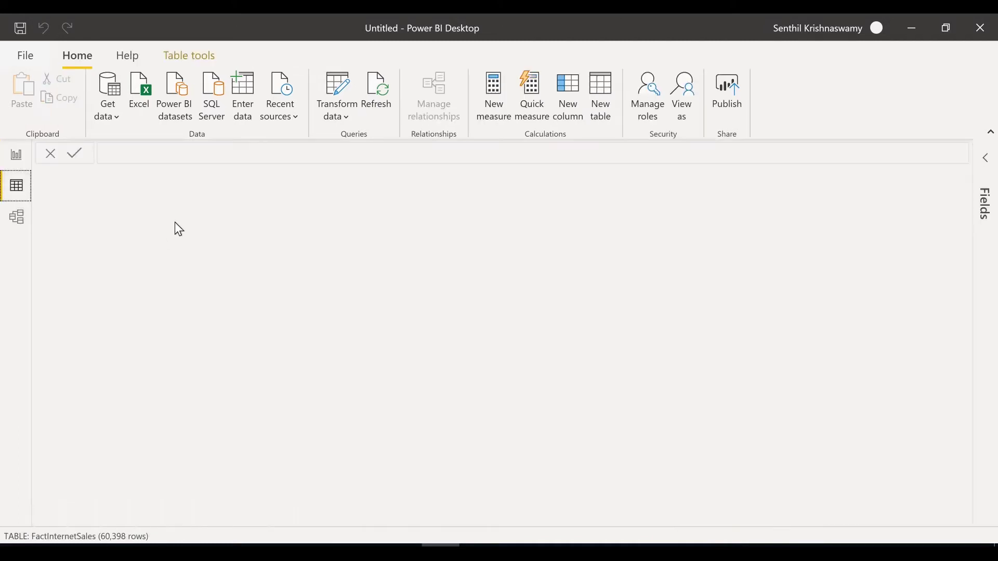
left_click(17, 217)
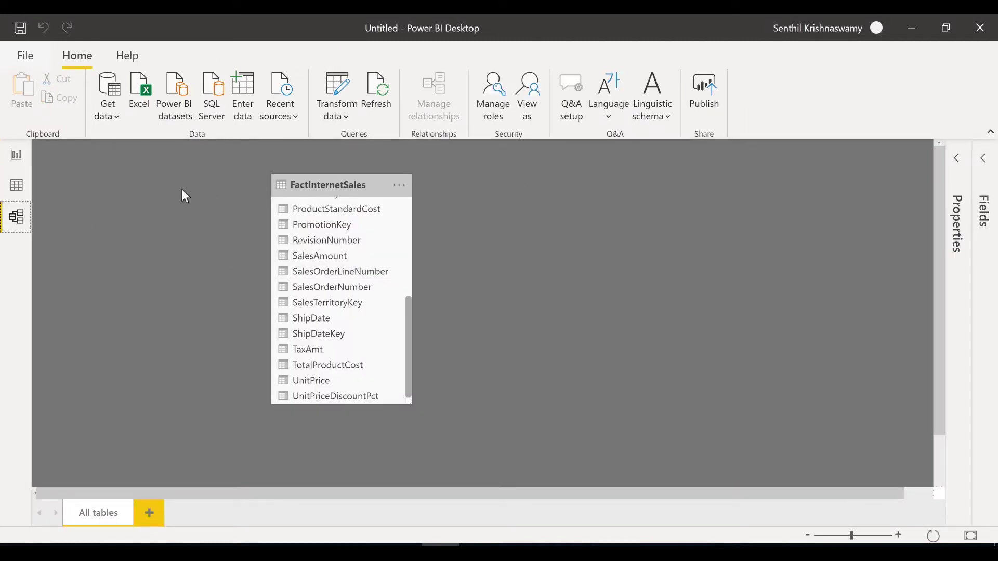
left_click(17, 185)
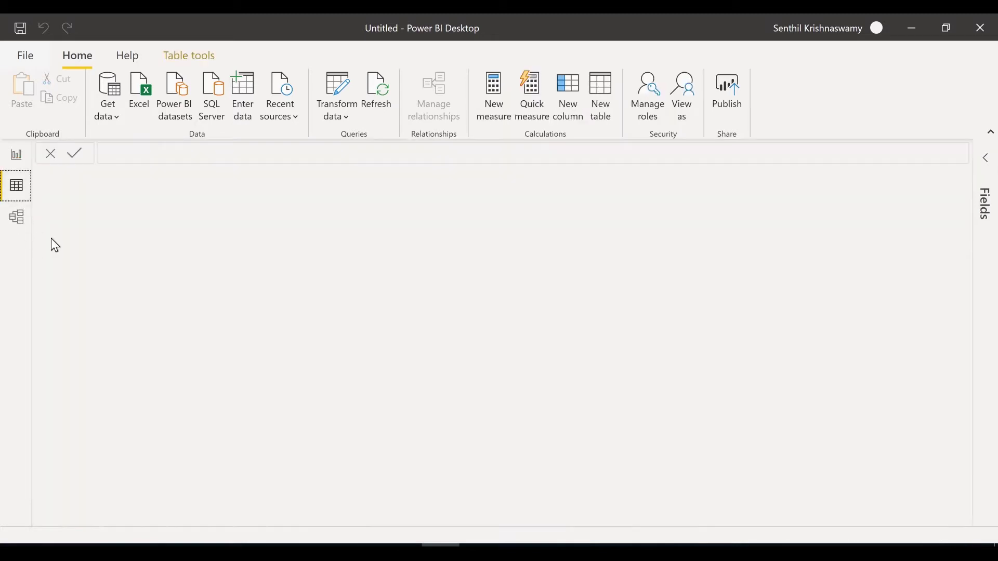
left_click(341, 94)
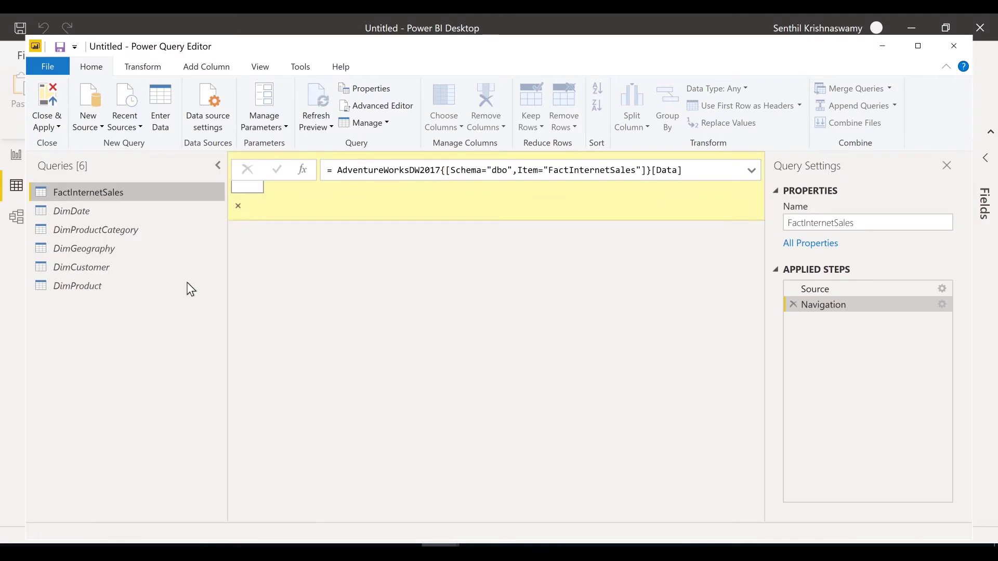
right_click(101, 286)
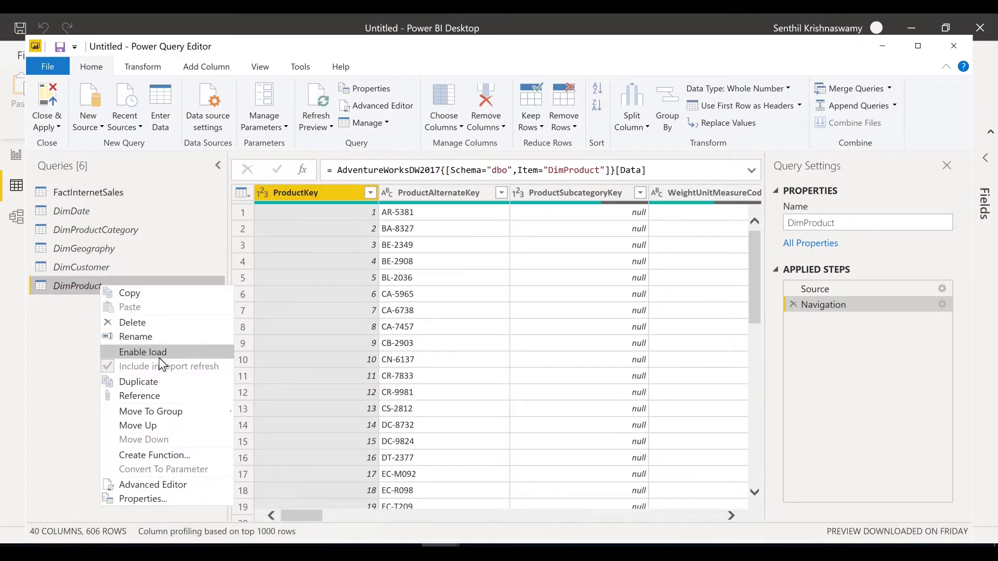
left_click(159, 353)
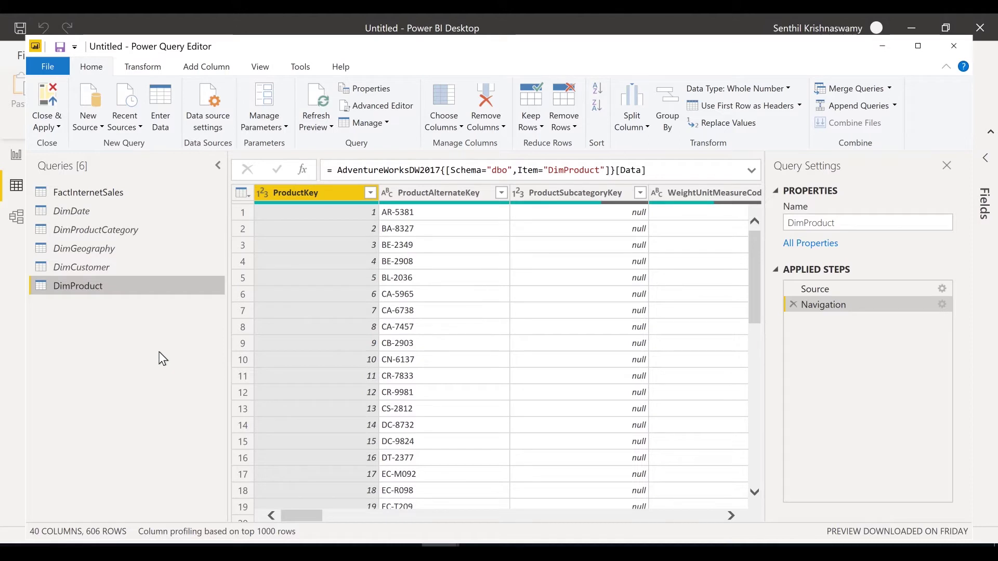
left_click(46, 104)
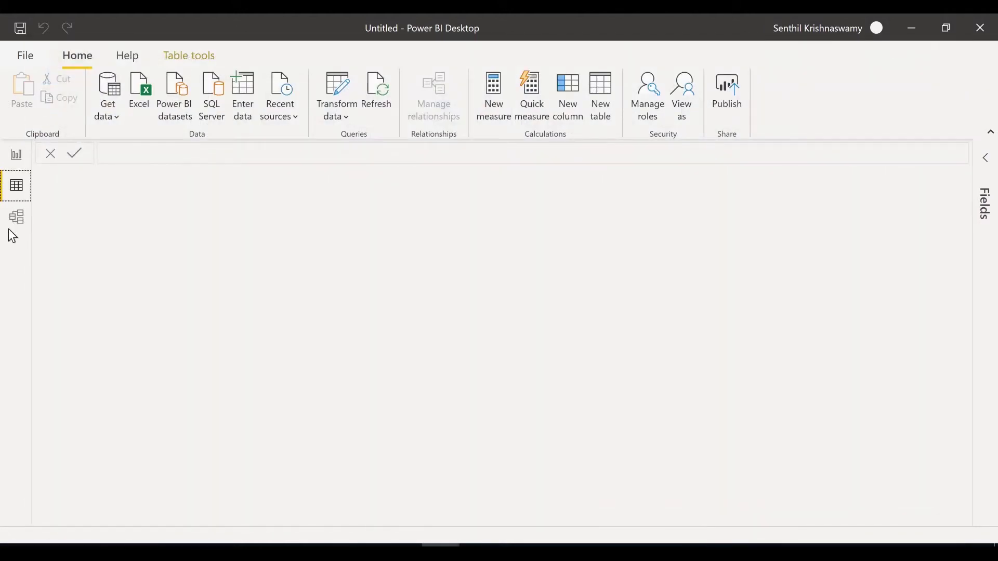
left_click(10, 218)
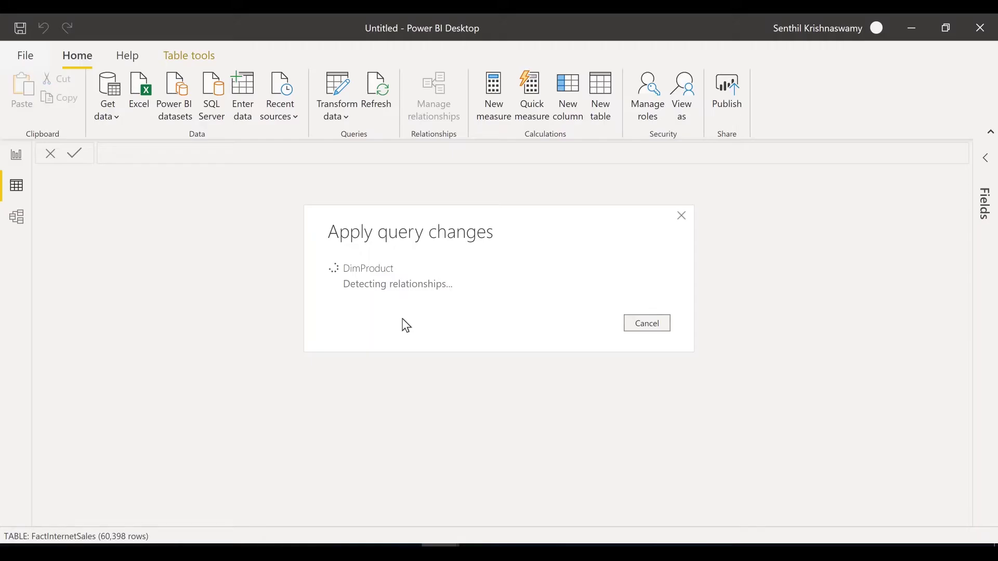
left_click(17, 221)
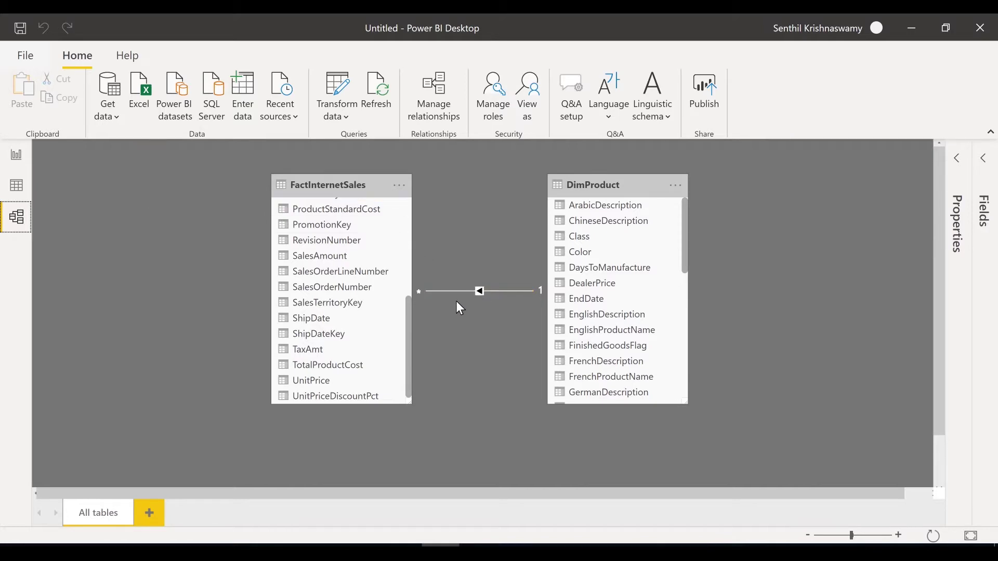
In Options, Current File Data Load, uncheck autodetecting new relationships after data is loaded.
left_click(26, 55)
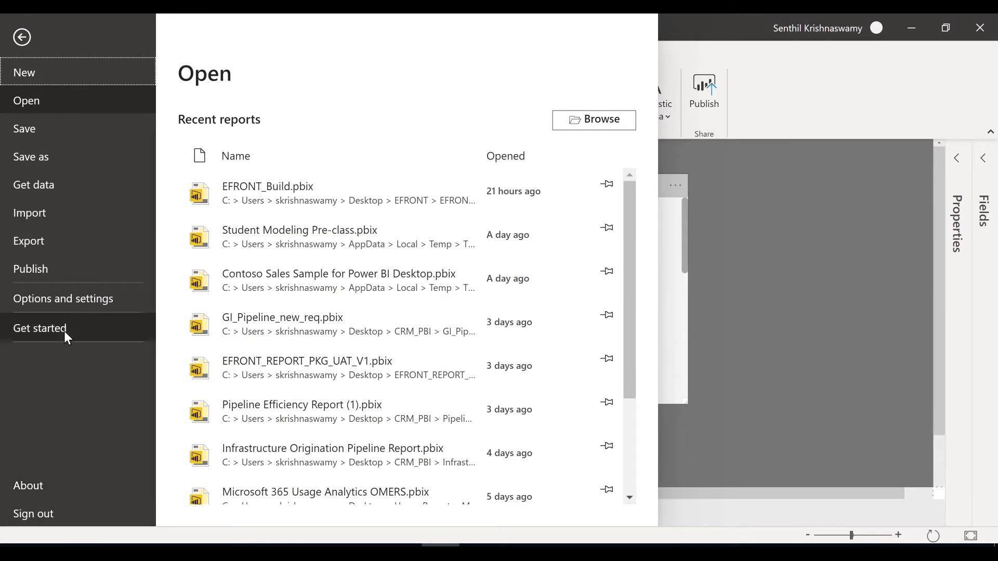
left_click(67, 298)
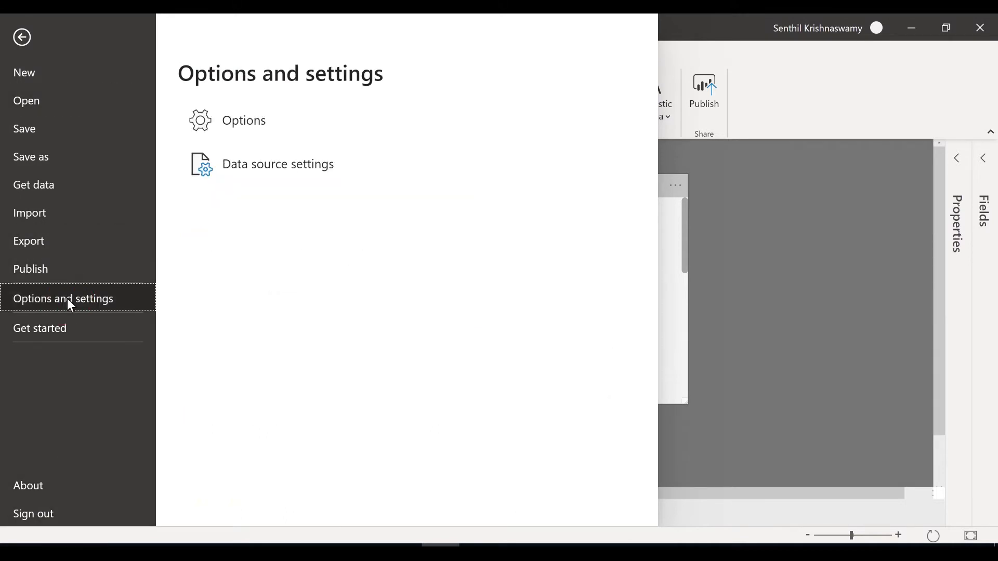
left_click(263, 129)
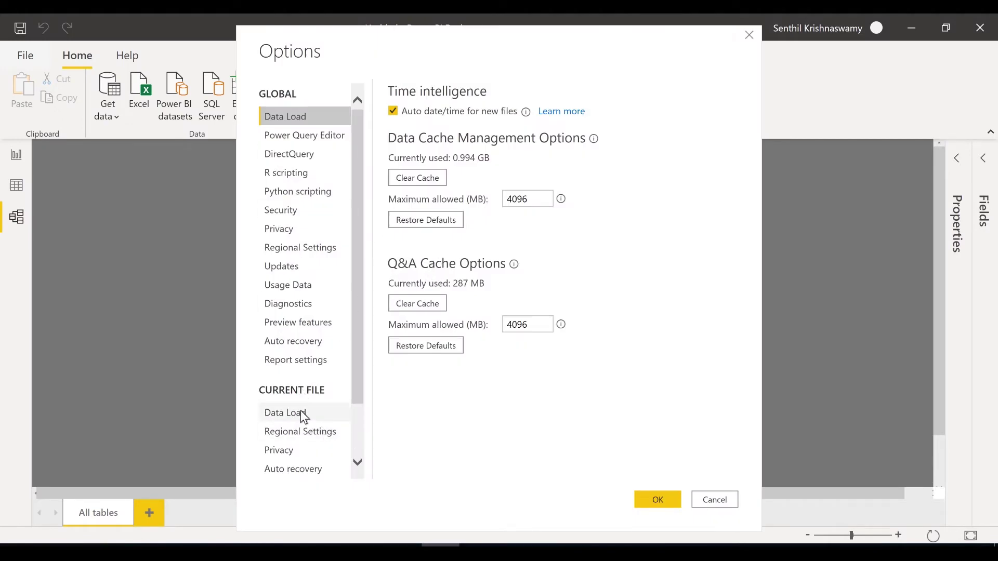
left_click(276, 412)
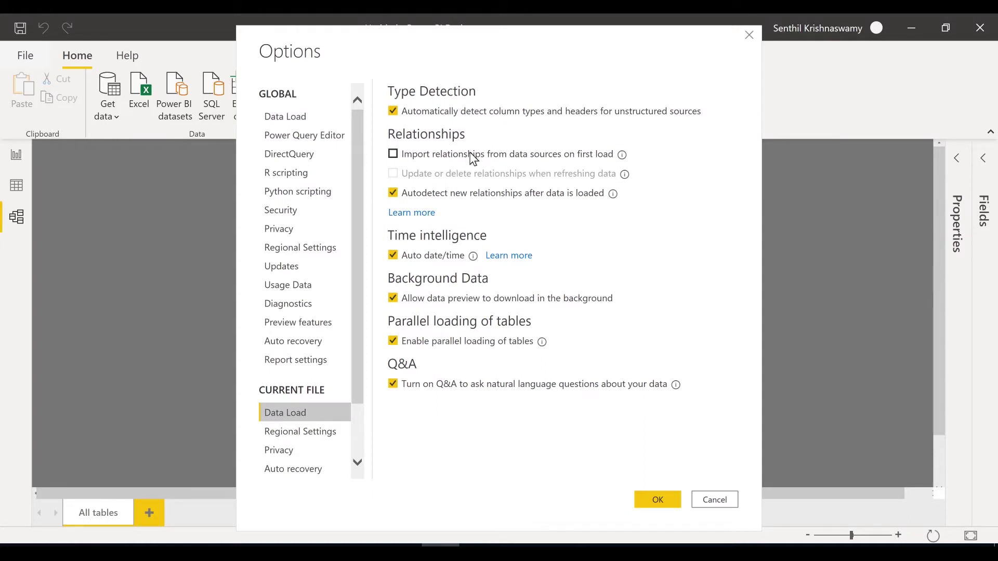
left_click(482, 197)
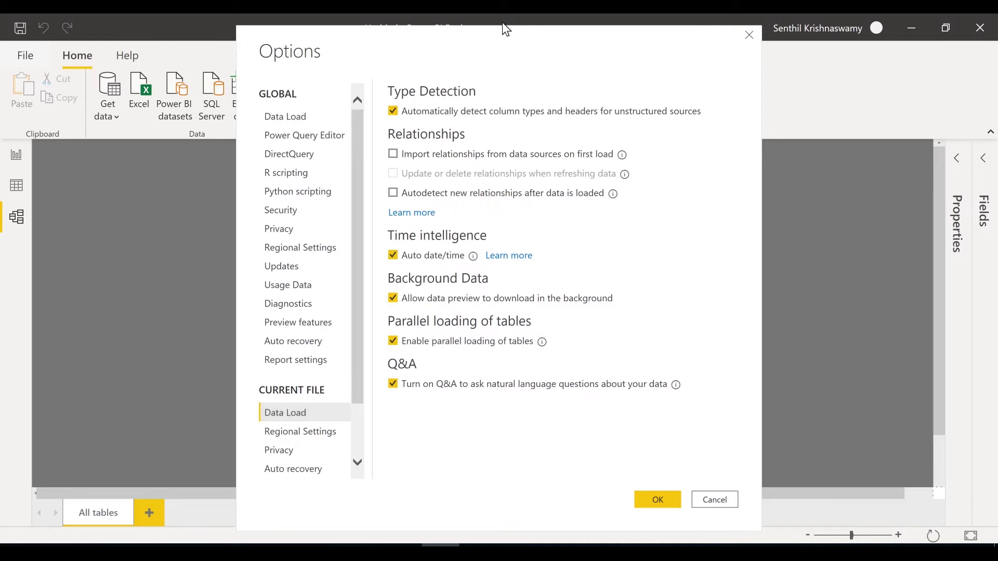
left_click_drag(497, 42, 374, 88)
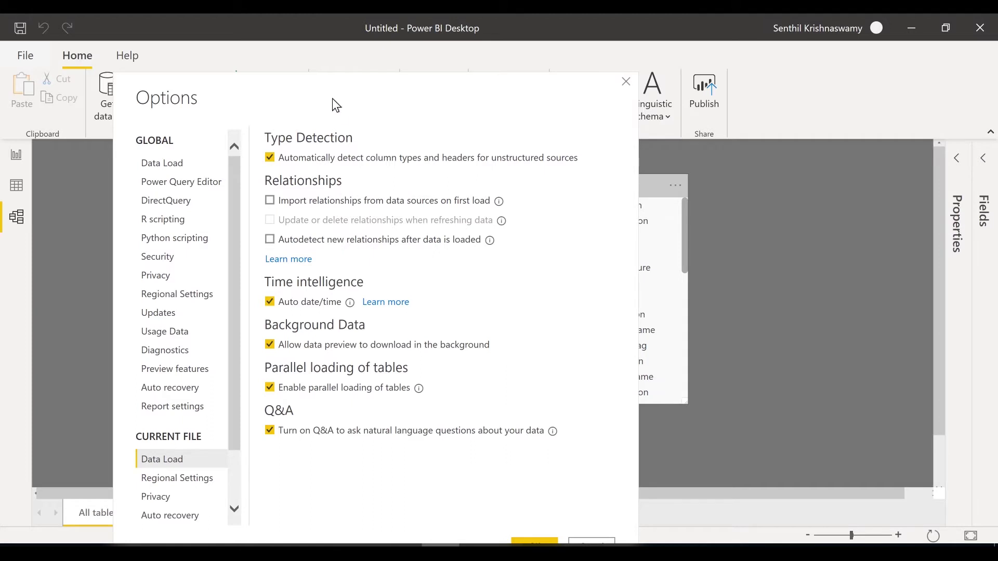
left_click_drag(332, 86, 319, 58)
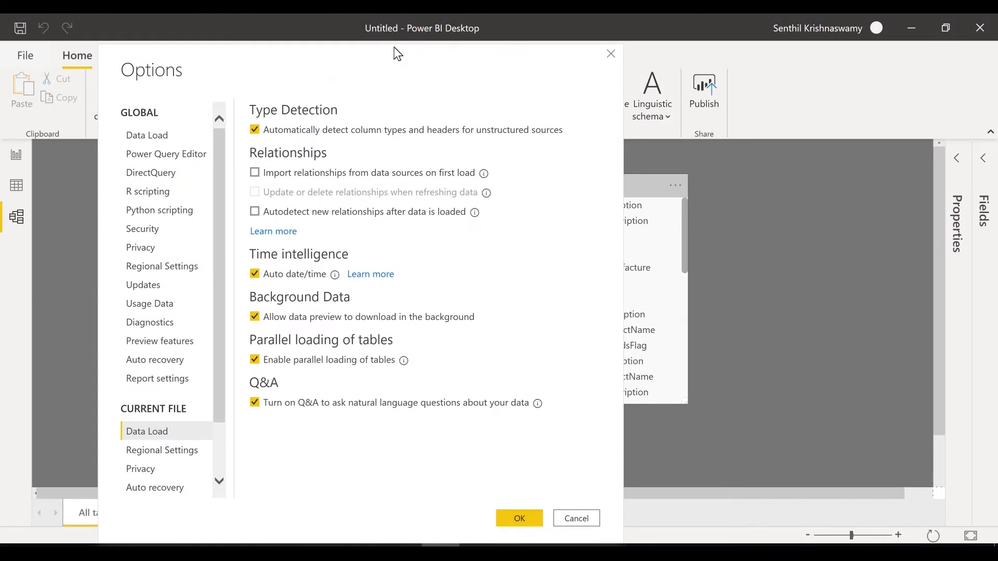
left_click_drag(398, 52, 338, 53)
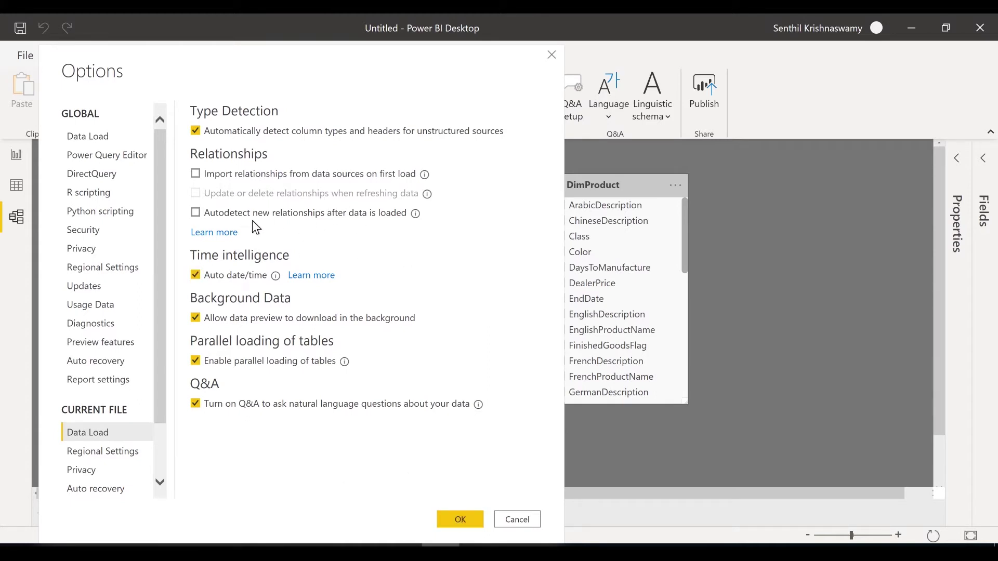
Close Options and delete the FactInternetSales–DimProduct relationship.
left_click(465, 522)
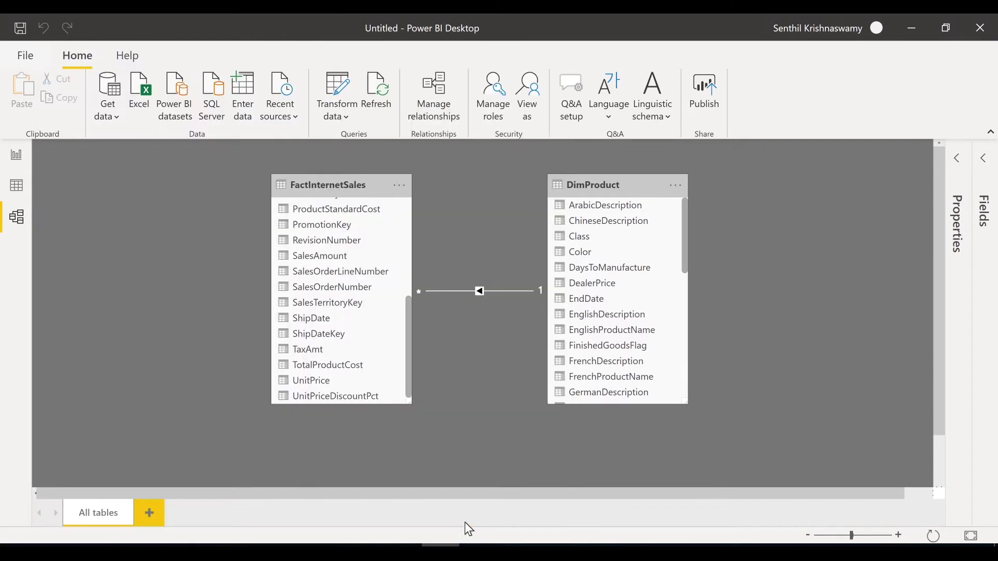
left_click(453, 294)
right_click(453, 294)
left_click(467, 307)
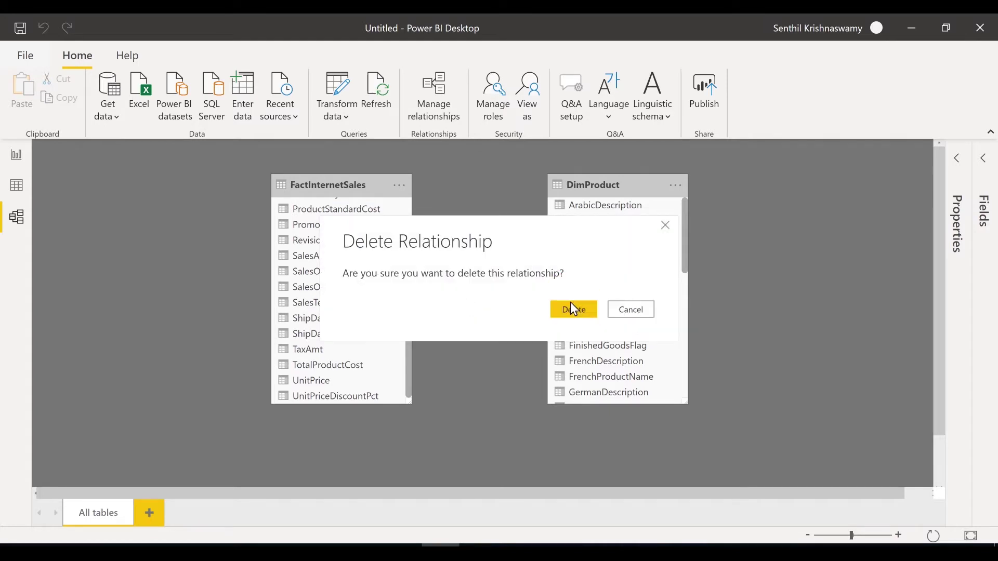
left_click(571, 302)
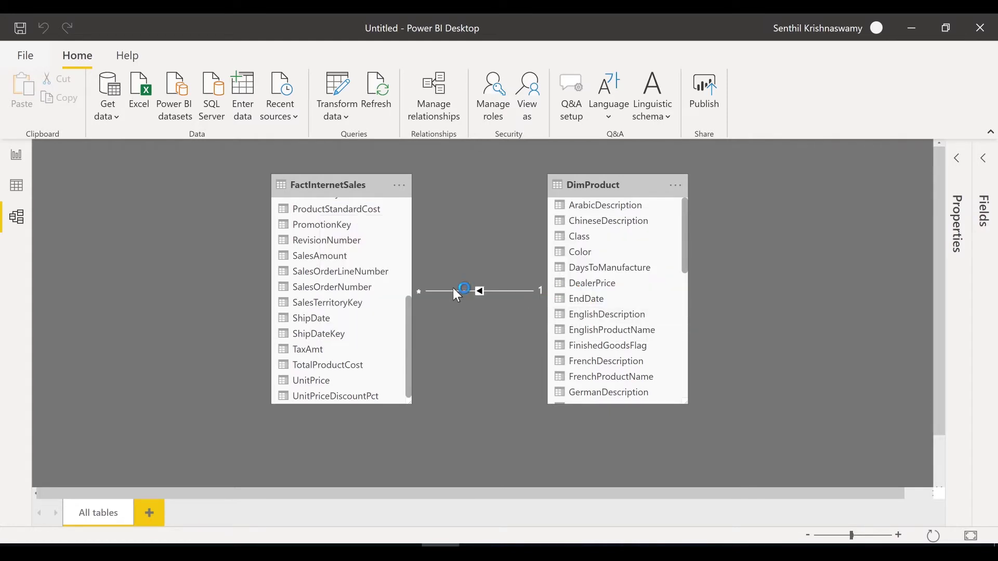
Move the SalesAmount card to the report page's top-left corner.
left_click(16, 154)
left_click_drag(315, 212, 110, 179)
left_click(16, 217)
In Report view, collapse FactInternetSales and expand DimProduct in the Fields pane.
left_click(20, 163)
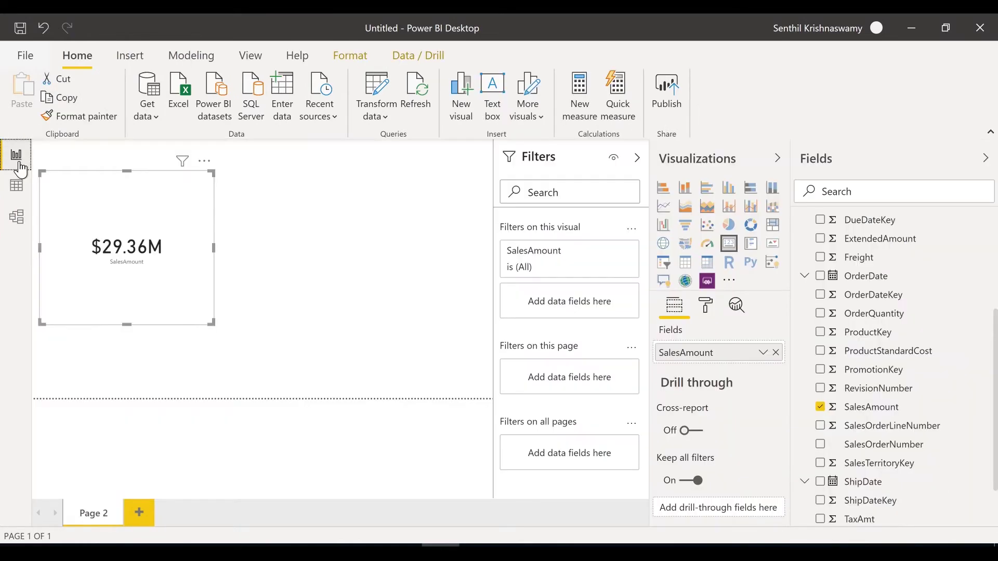
left_click_drag(993, 333, 987, 186)
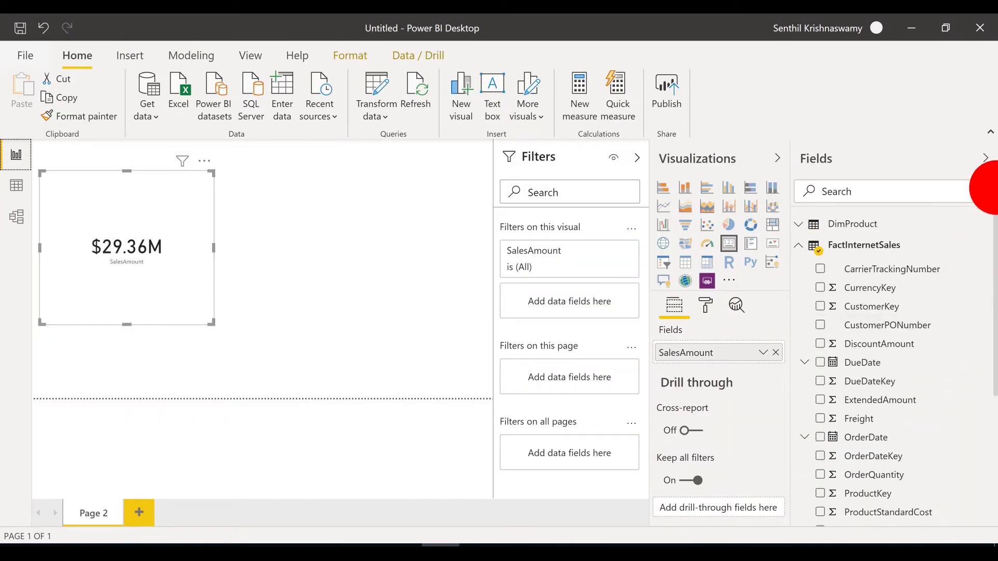
left_click(800, 247)
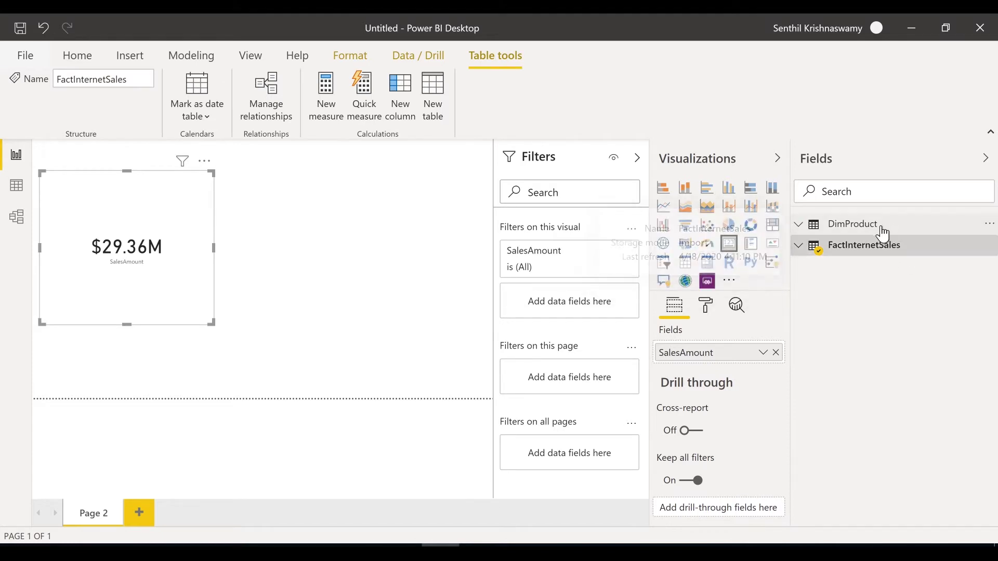
left_click(806, 229)
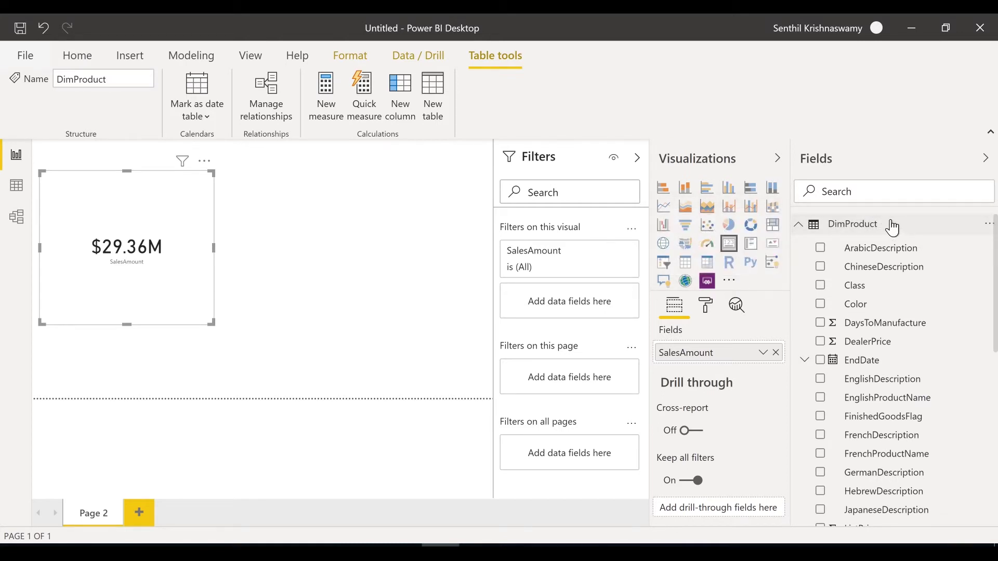
left_click_drag(991, 229, 982, 330)
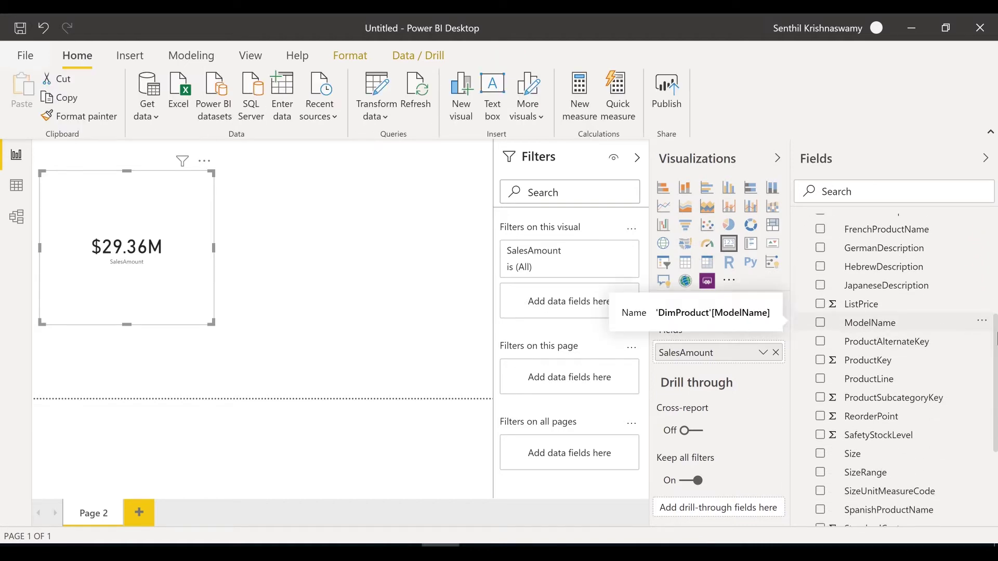
left_click_drag(991, 374, 980, 352)
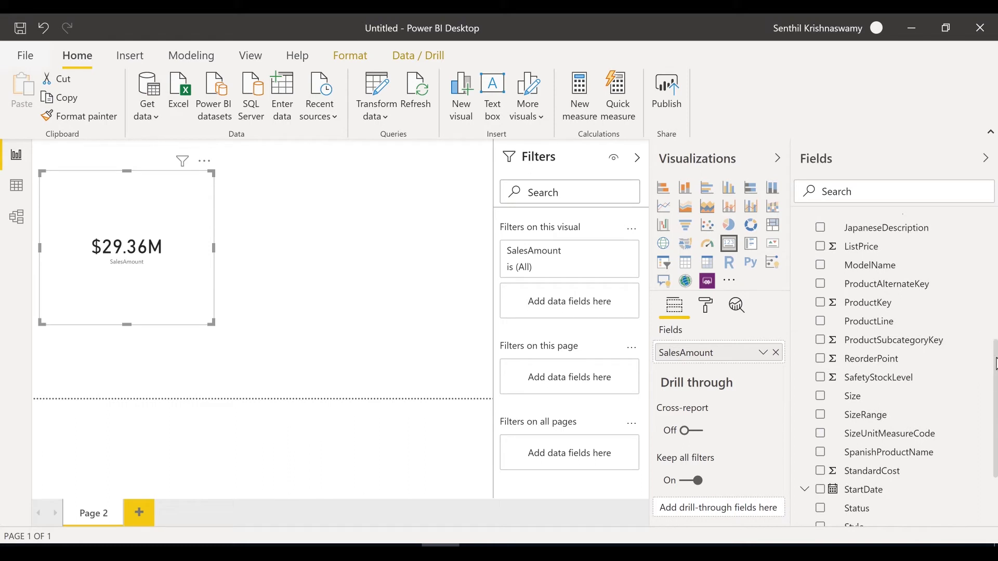
Add ModelName to the SalesAmount card, convert it to a Table, and enlarge it.
left_click_drag(885, 262, 128, 209)
left_click(686, 263)
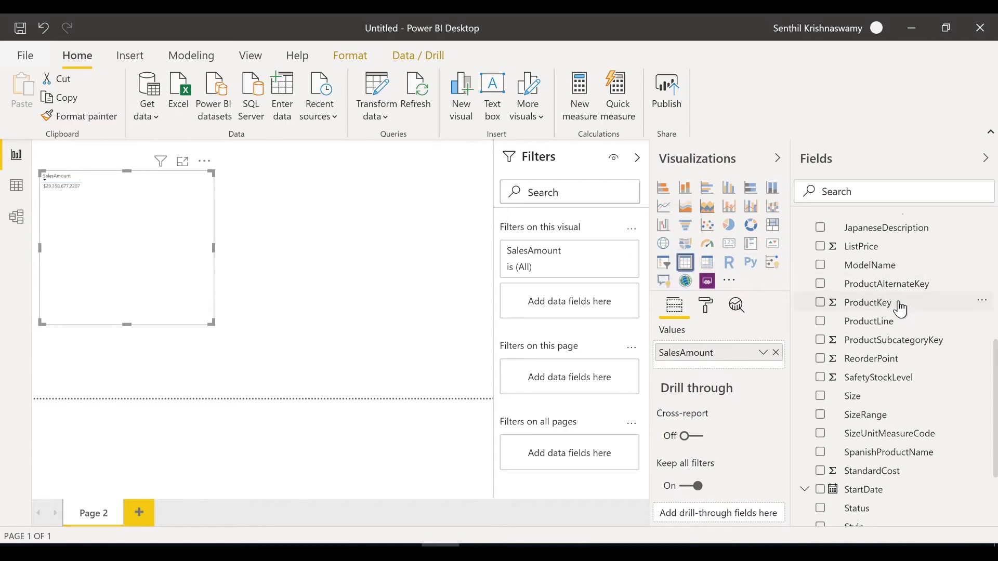
left_click_drag(889, 262, 152, 232)
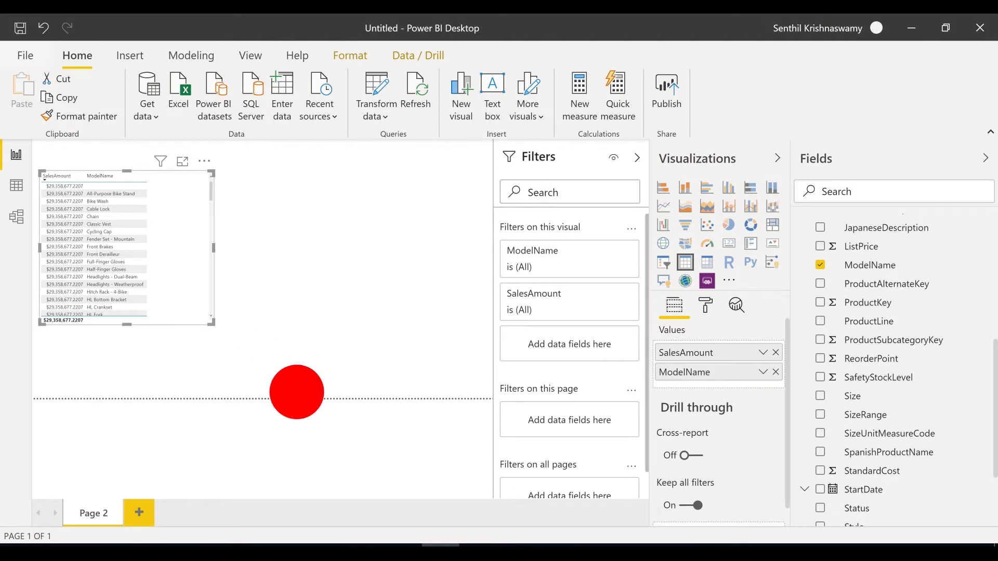
left_click(296, 390)
left_click_drag(210, 326, 313, 422)
left_click(314, 425)
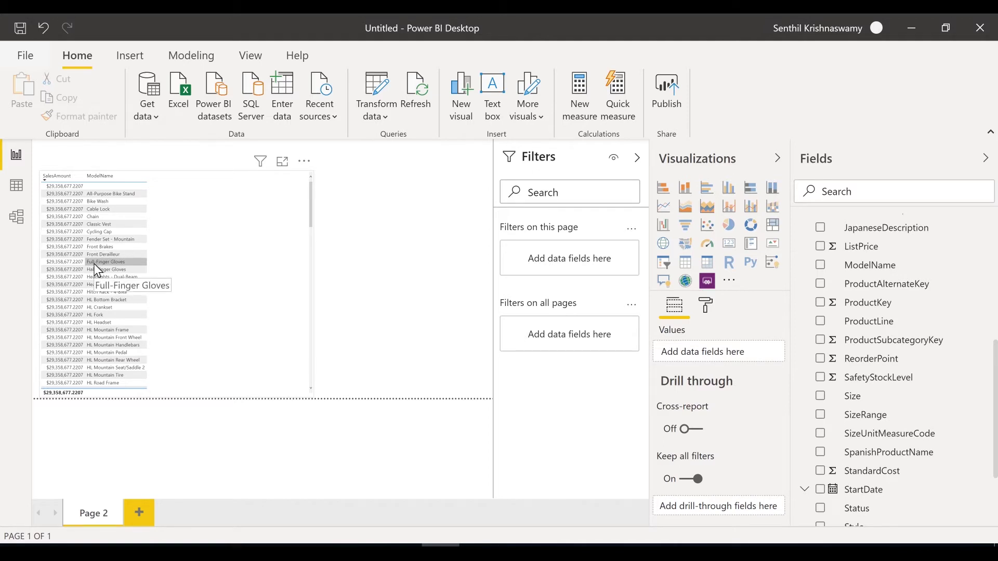
left_click(9, 225)
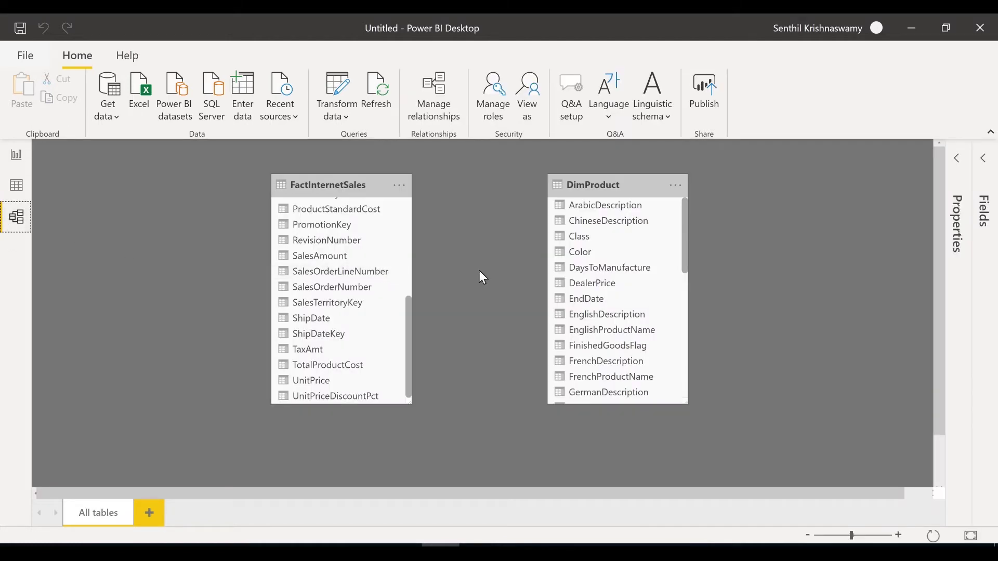
Scroll the FactInternetSales field list back to the top and select ProductKey.
left_click(409, 318)
left_click_drag(408, 318, 407, 213)
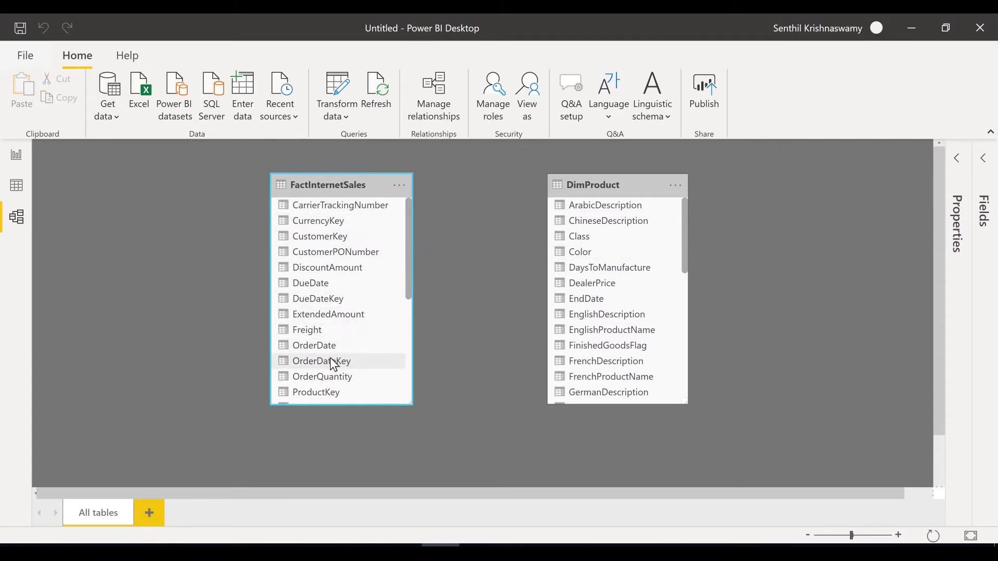
left_click(330, 393)
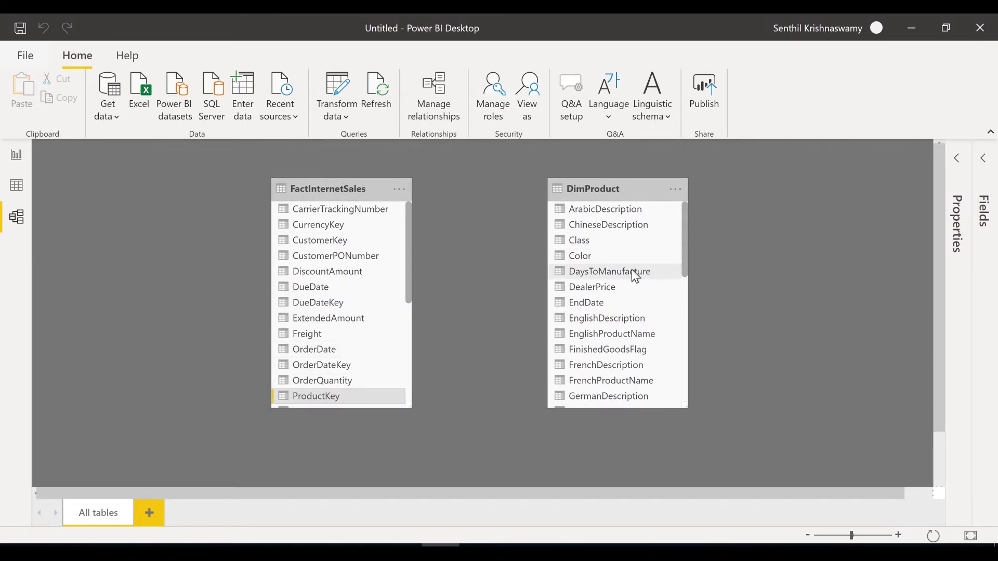
left_click(435, 101)
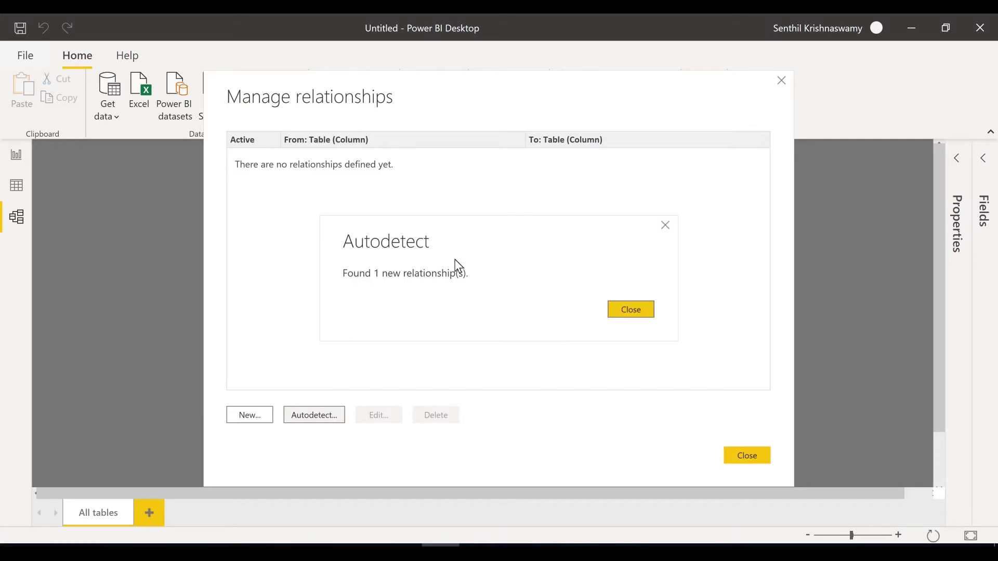
left_click(626, 311)
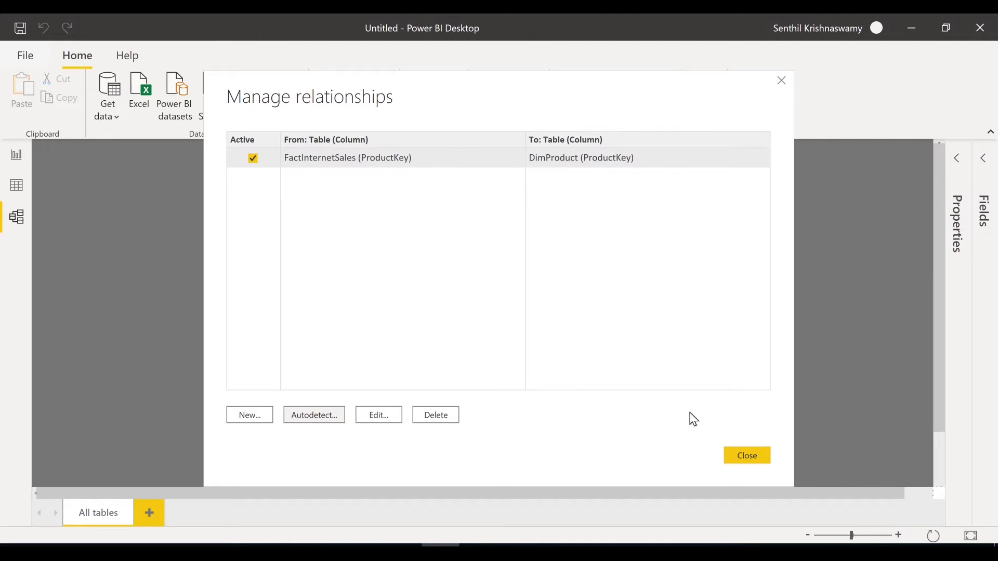
left_click(743, 455)
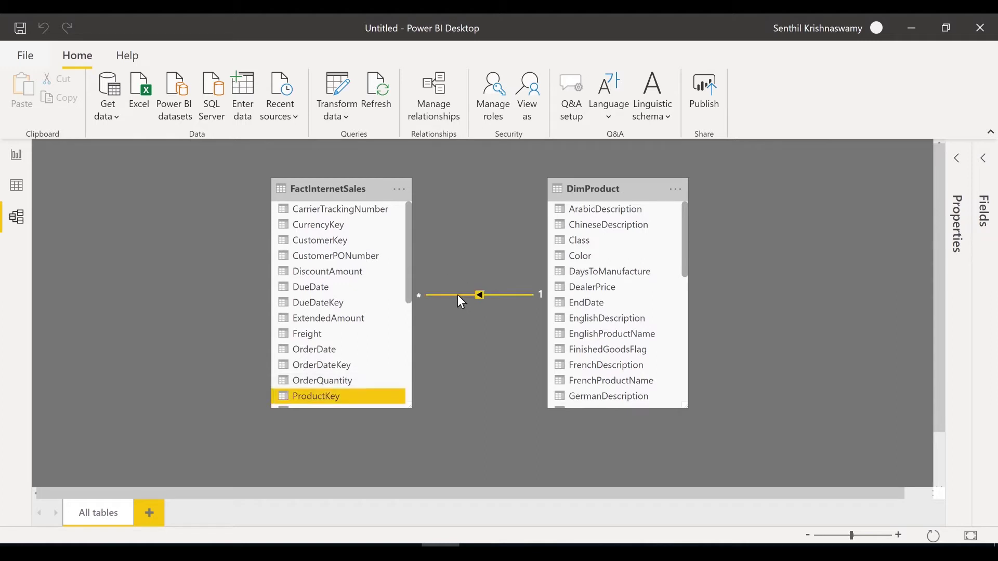
right_click(459, 297)
left_click(467, 304)
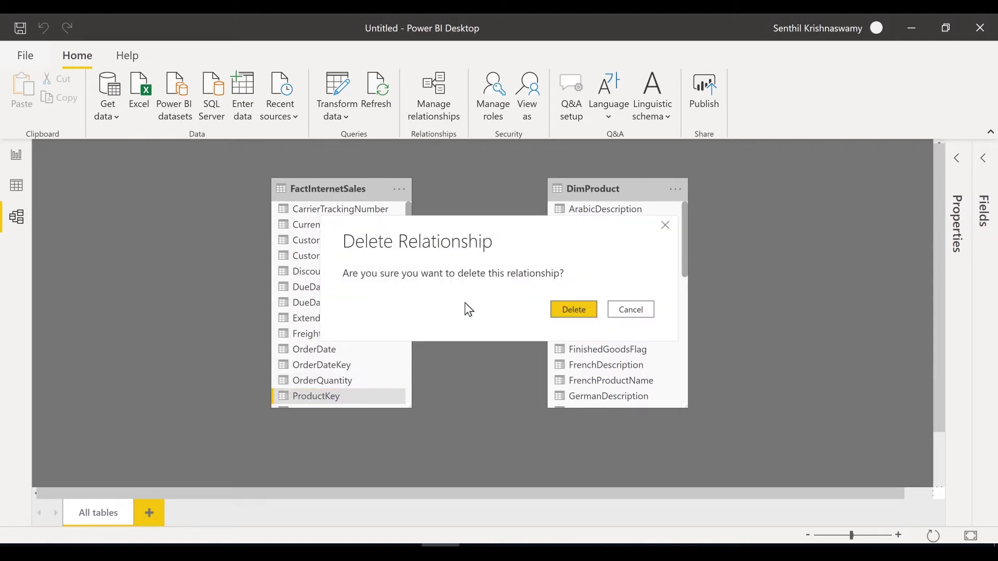
left_click(559, 308)
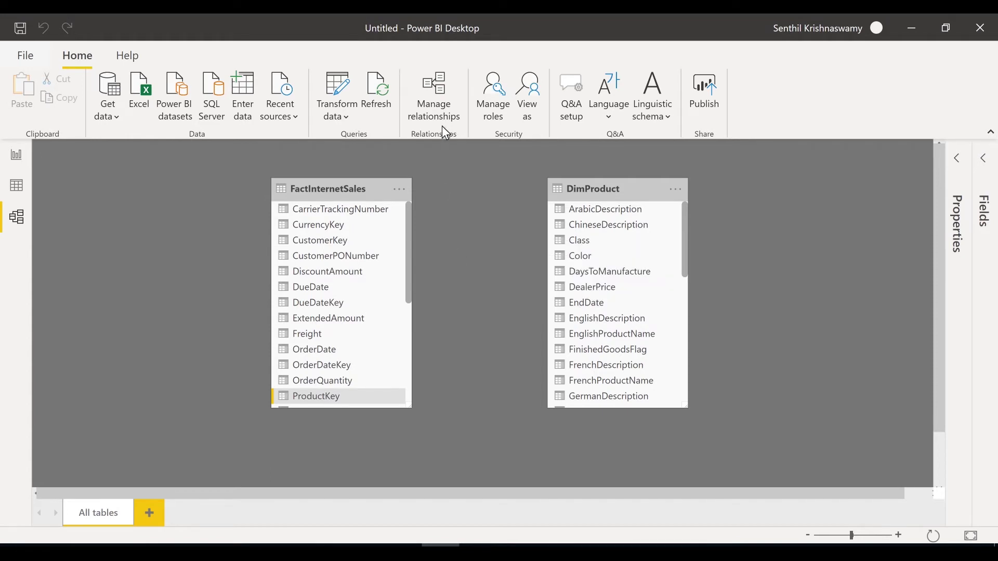
In Manage relationships, start a new relationship pairing FactInternetSales.ProductKey with DimProduct.ProductKey.
left_click(435, 113)
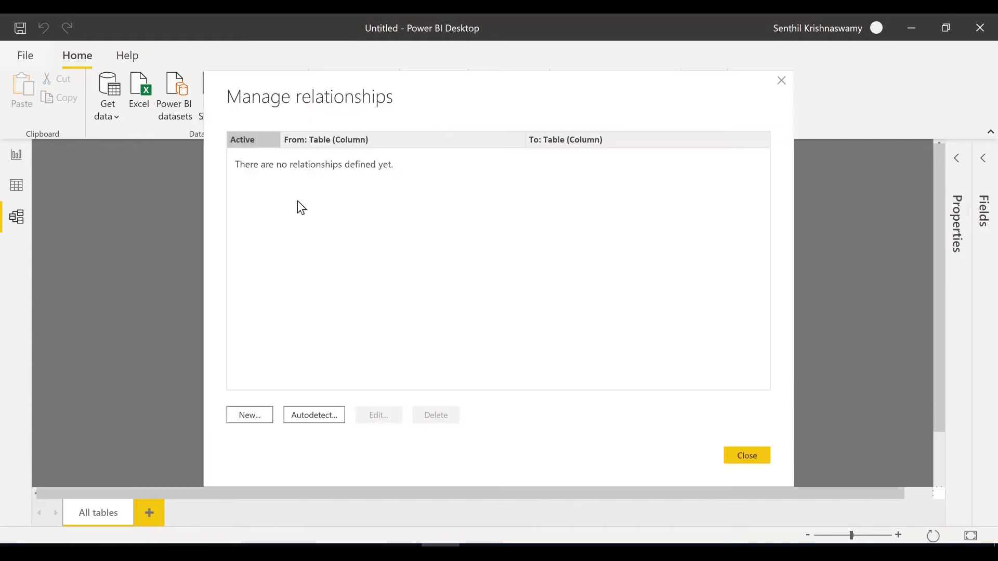
left_click_drag(391, 94, 267, 78)
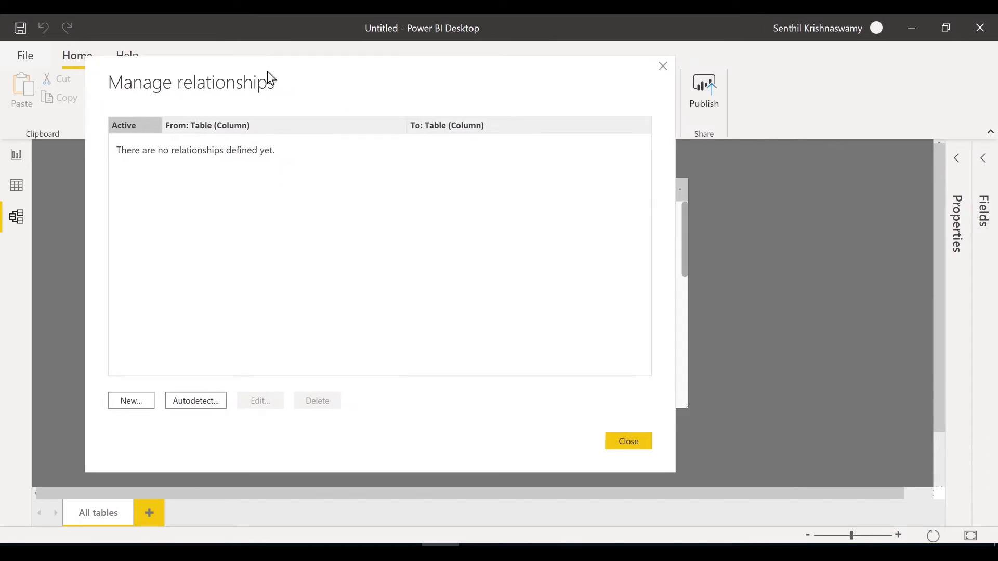
left_click(135, 407)
left_click(446, 150)
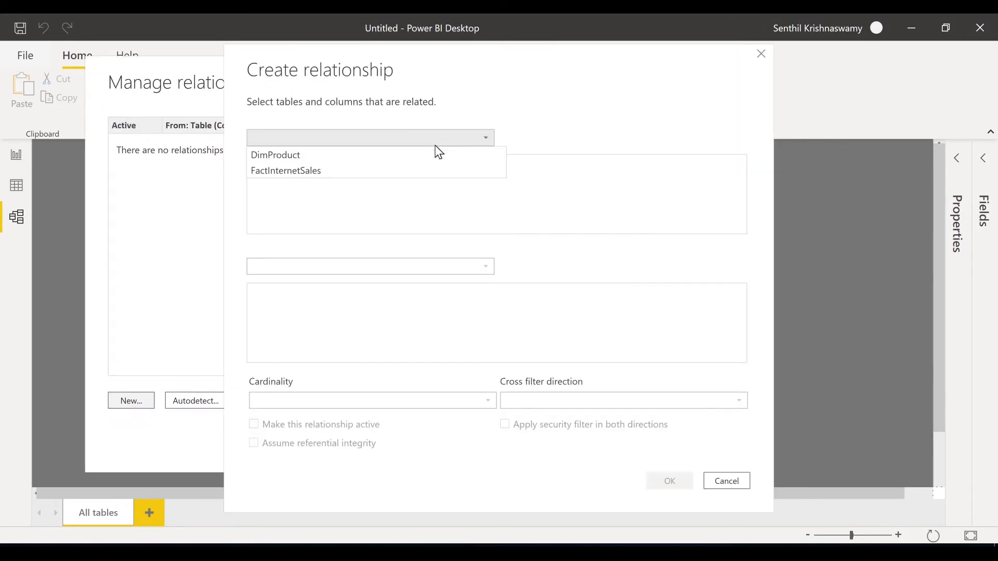
left_click(406, 165)
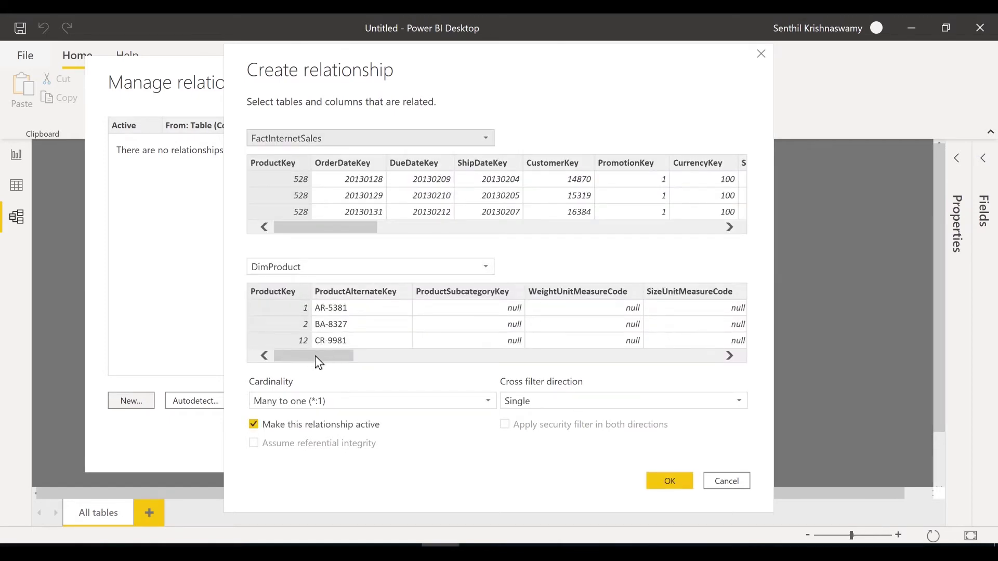
left_click(283, 289)
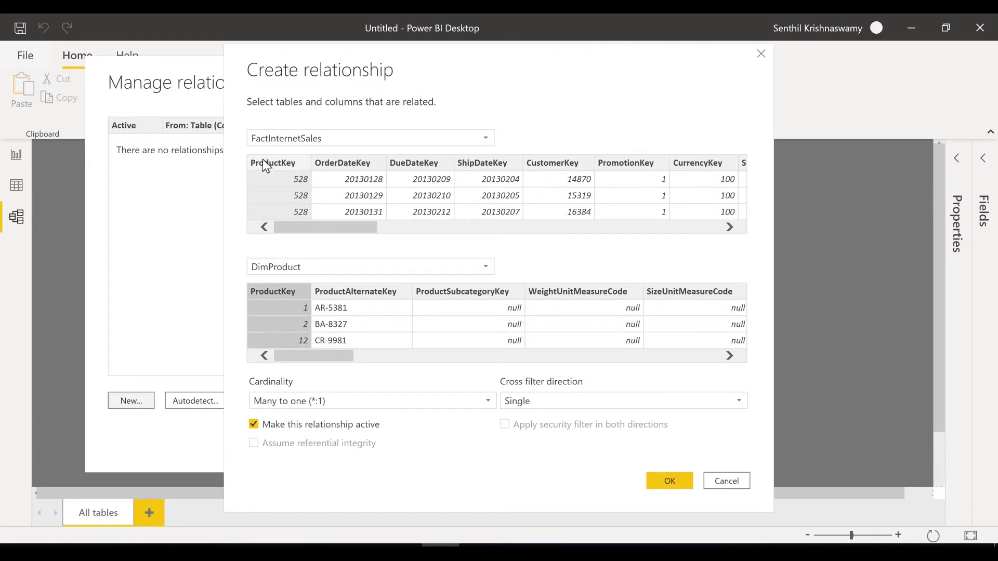
left_click(290, 171)
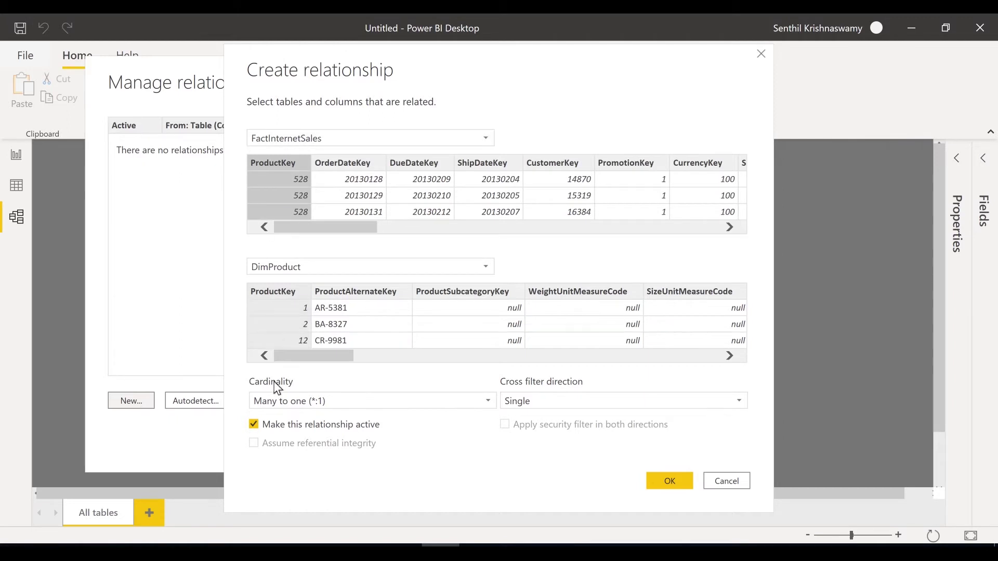
left_click(351, 400)
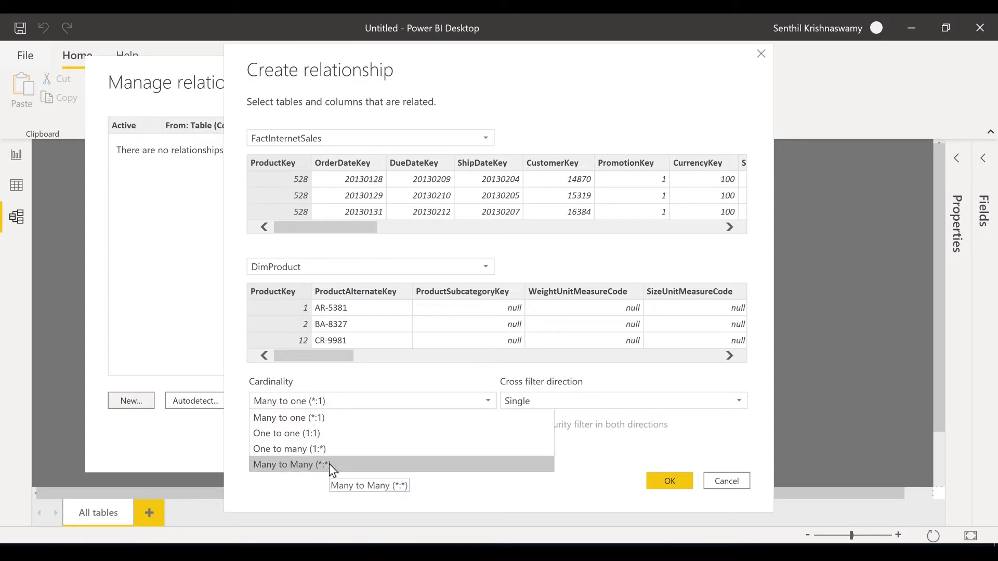
Create the relationship with Many to one cardinality and Single cross-filter direction, then close Manage relationships.
left_click(384, 374)
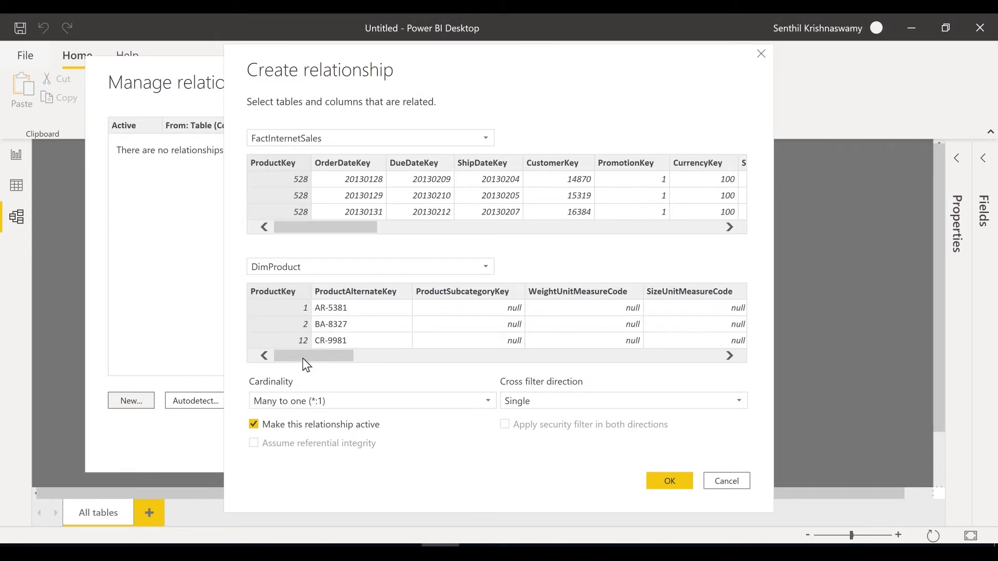
left_click(302, 344)
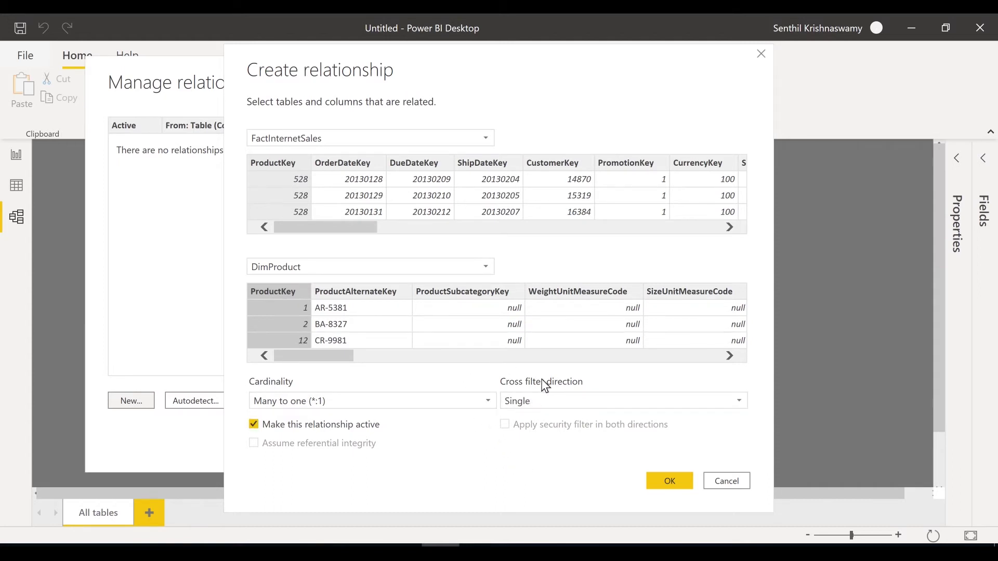
left_click(573, 403)
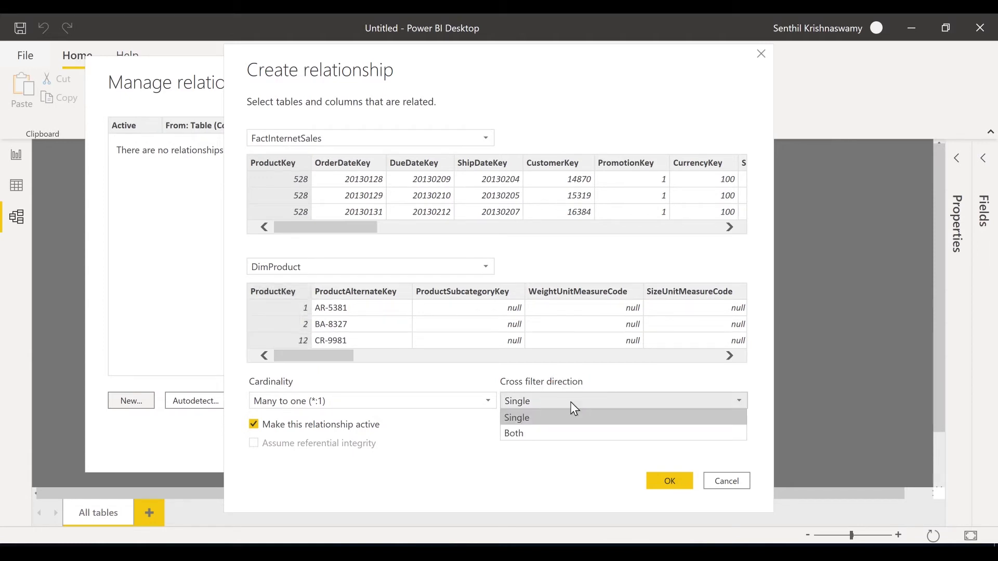
left_click(545, 418)
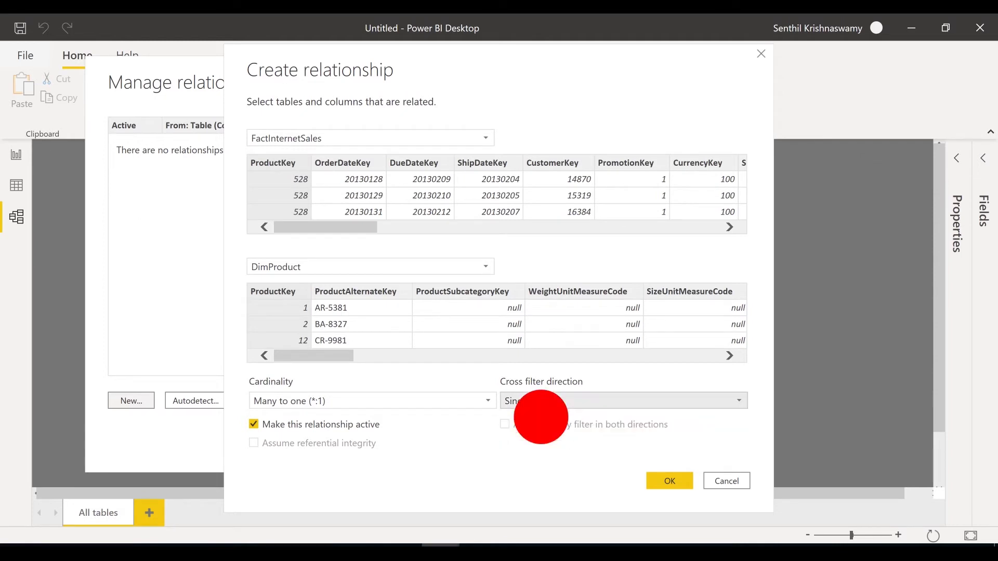
left_click(667, 484)
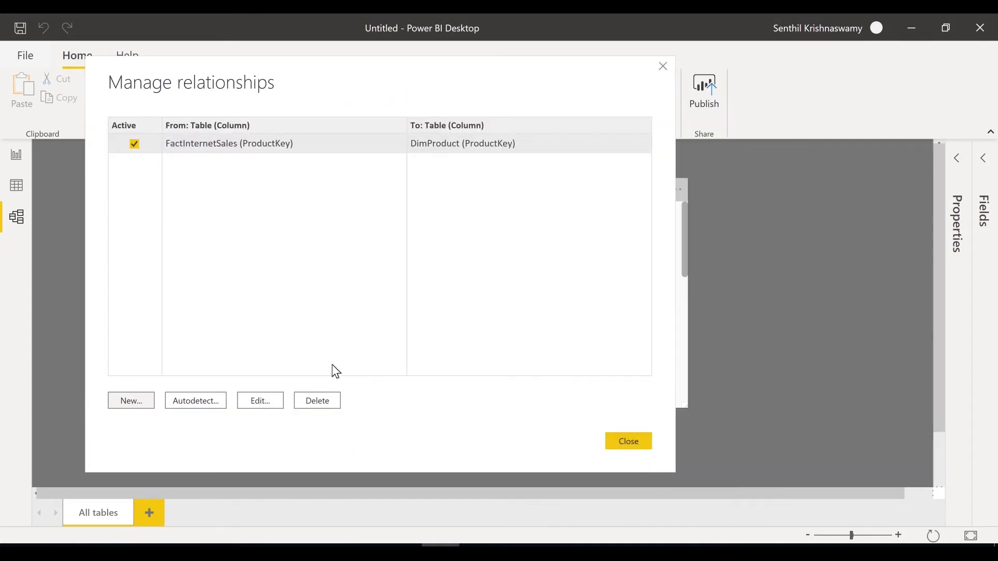
left_click(625, 443)
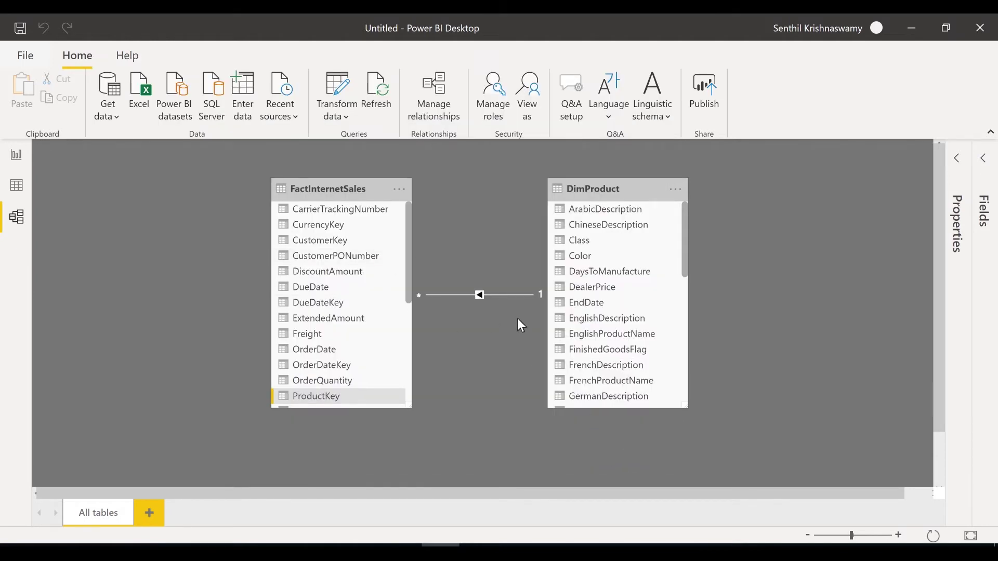
Inspect the new ProductKey relationship, then view the table's distinct SalesAmount per ModelName.
left_click(514, 295)
left_click(482, 298)
left_click(16, 160)
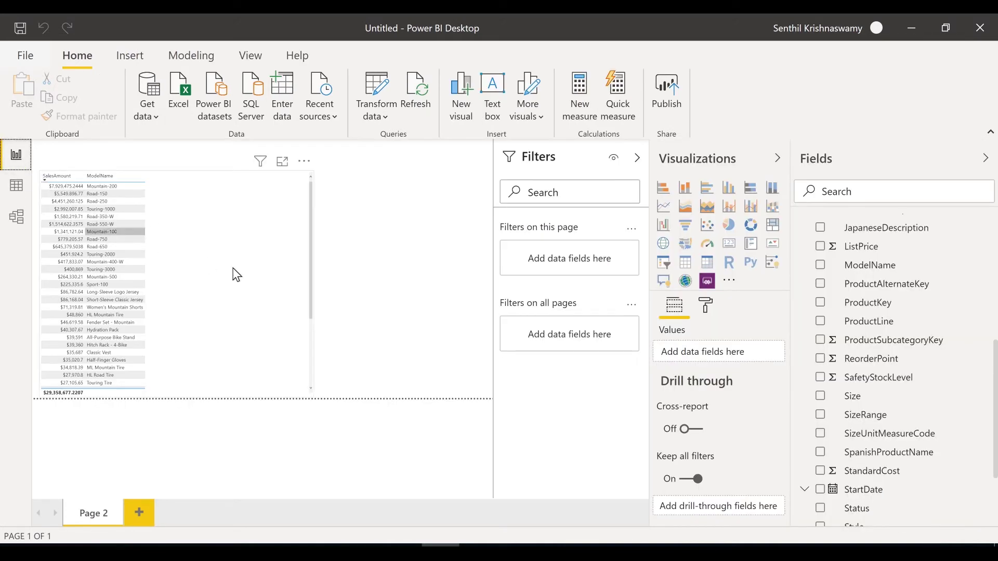
Shift the SalesAmount-by-ModelName table toward the page centre, then go back to the model diagram.
left_click(271, 262)
left_click_drag(369, 272, 370, 273)
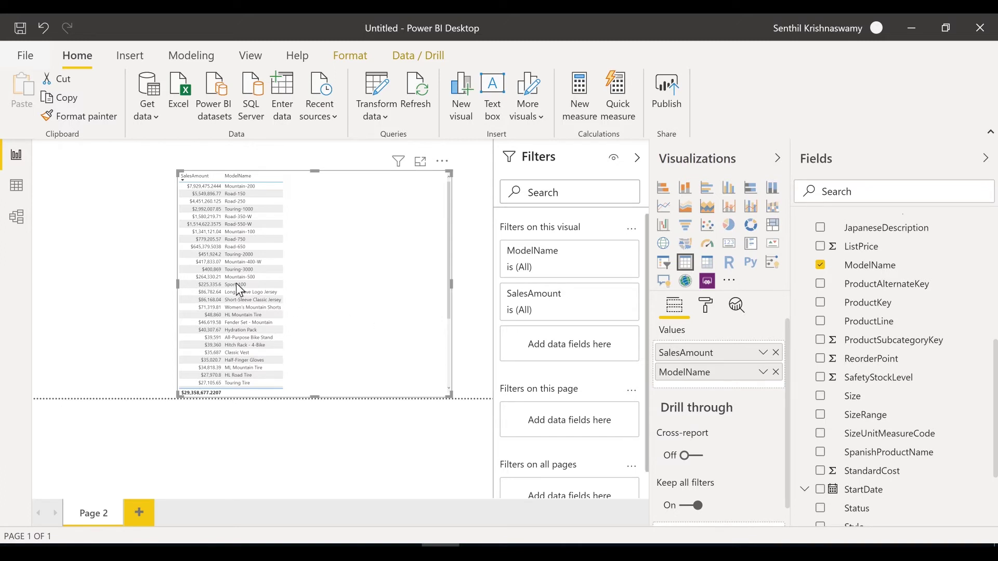
left_click(24, 221)
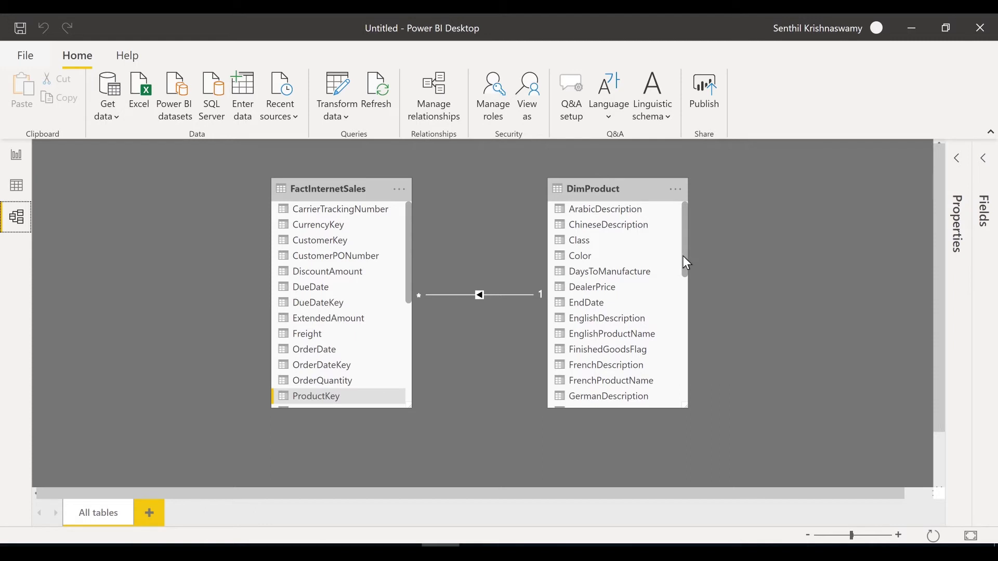
Drag DimProduct next to FactInternetSales in the diagram, then launch Transform data for the queries.
left_click_drag(685, 256, 690, 301)
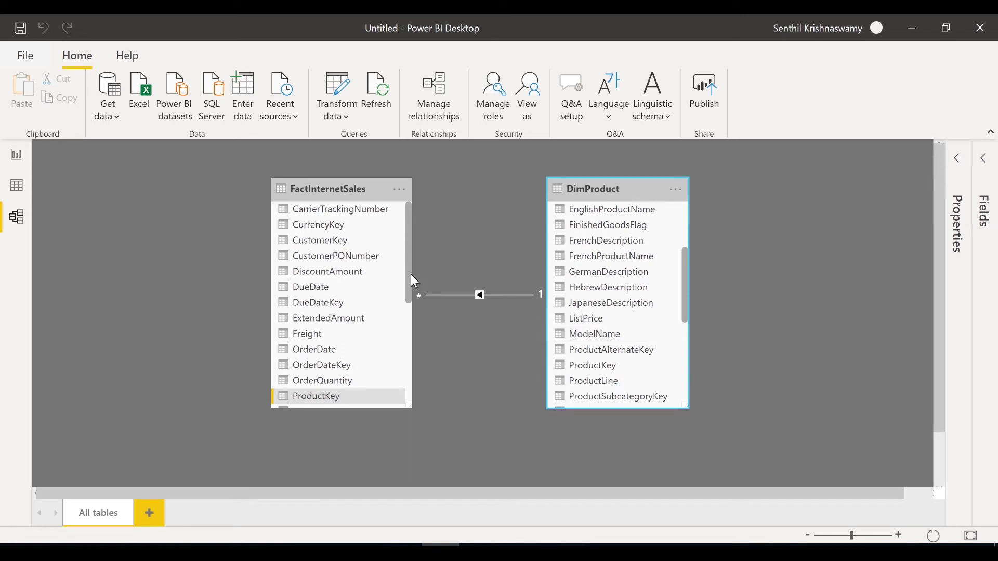
left_click_drag(412, 275, 410, 360)
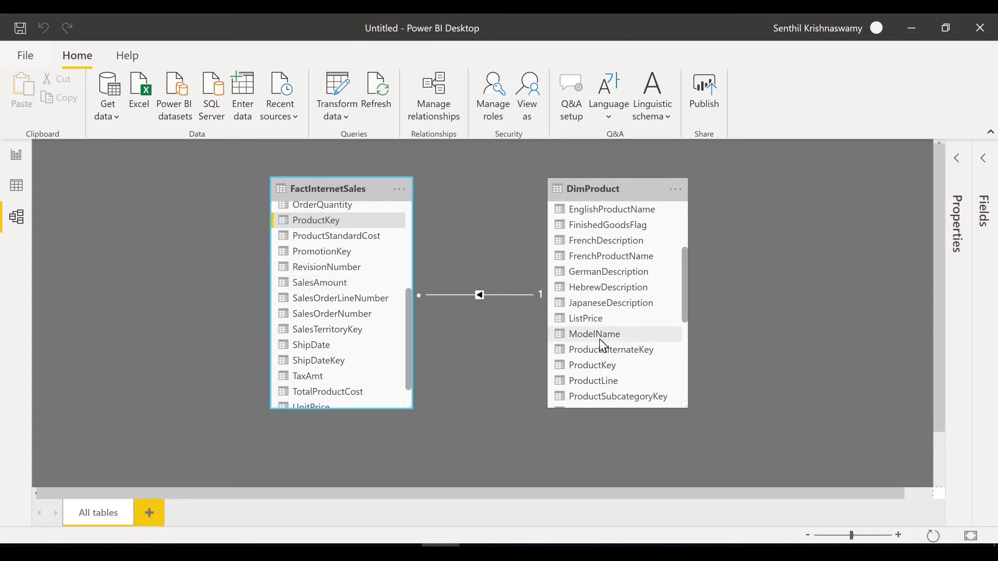
left_click(17, 156)
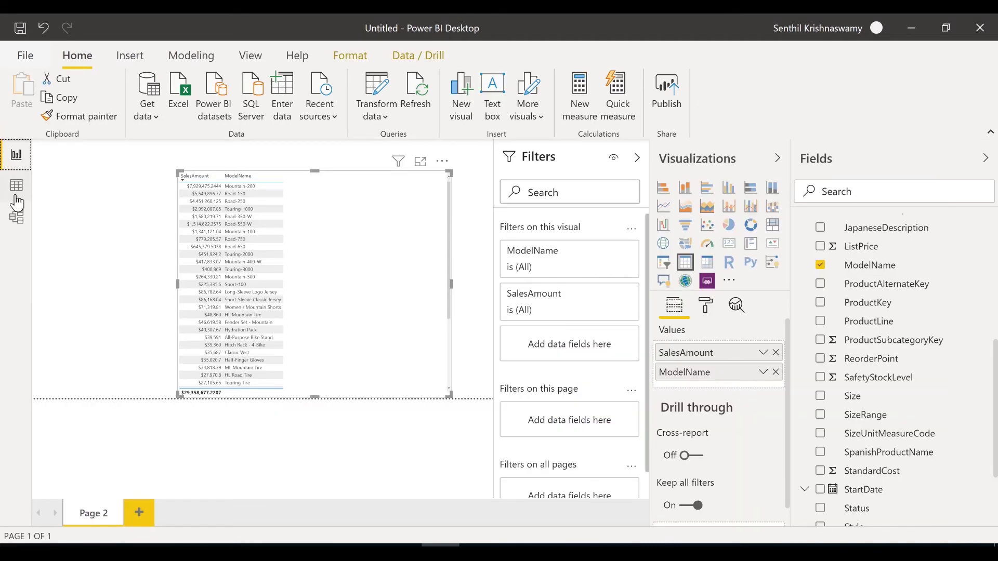
left_click(17, 217)
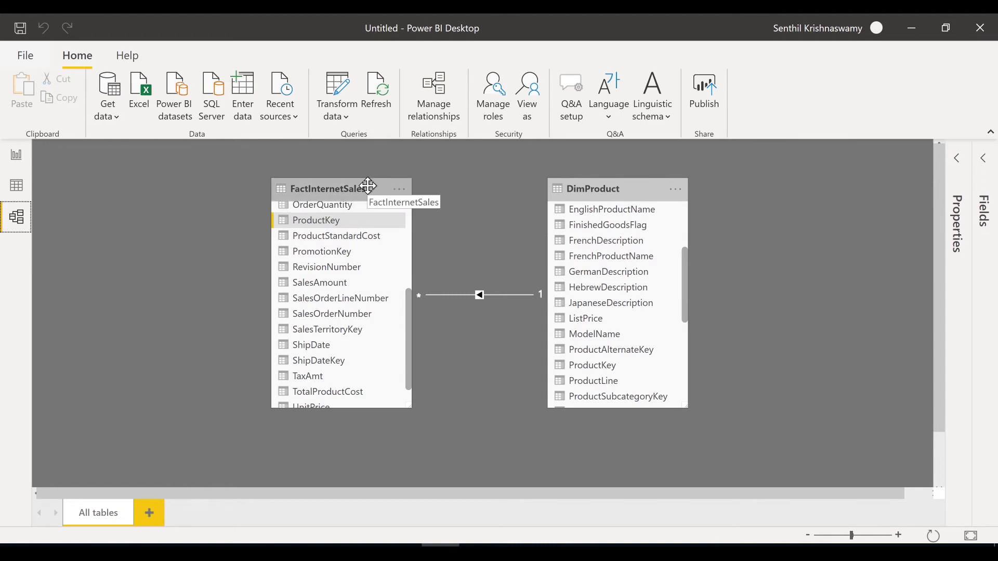
left_click(16, 154)
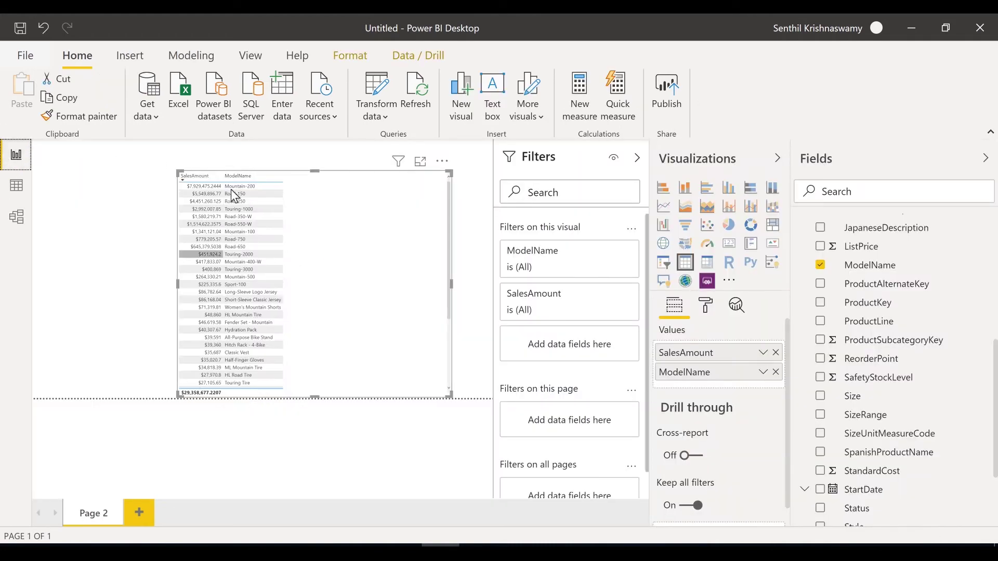
left_click(19, 222)
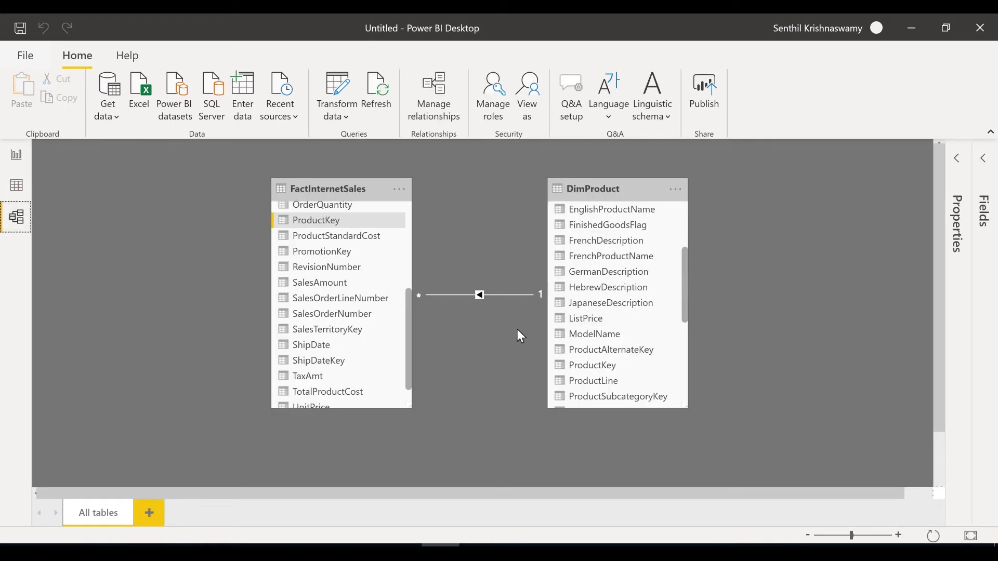
left_click_drag(616, 181, 568, 186)
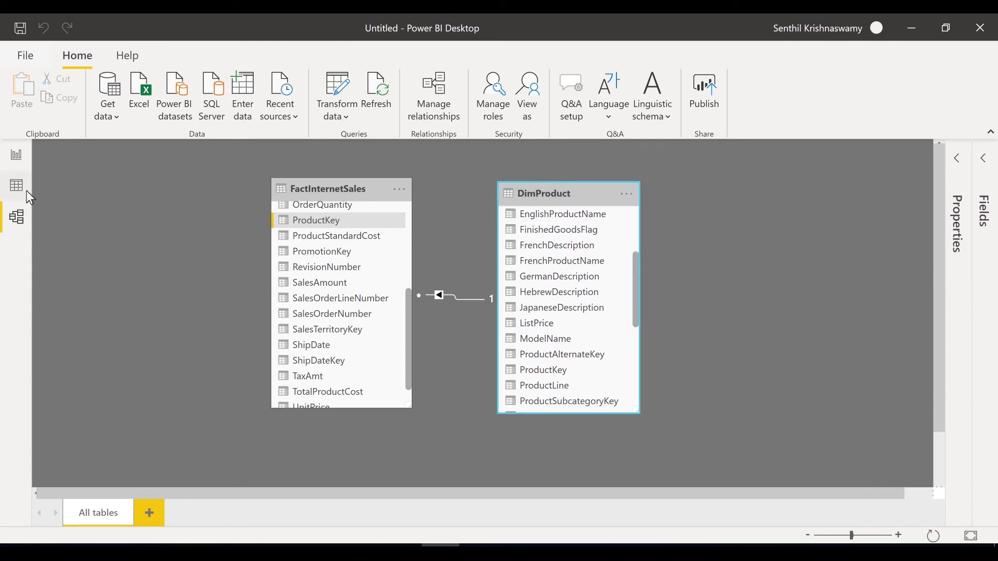
left_click(339, 96)
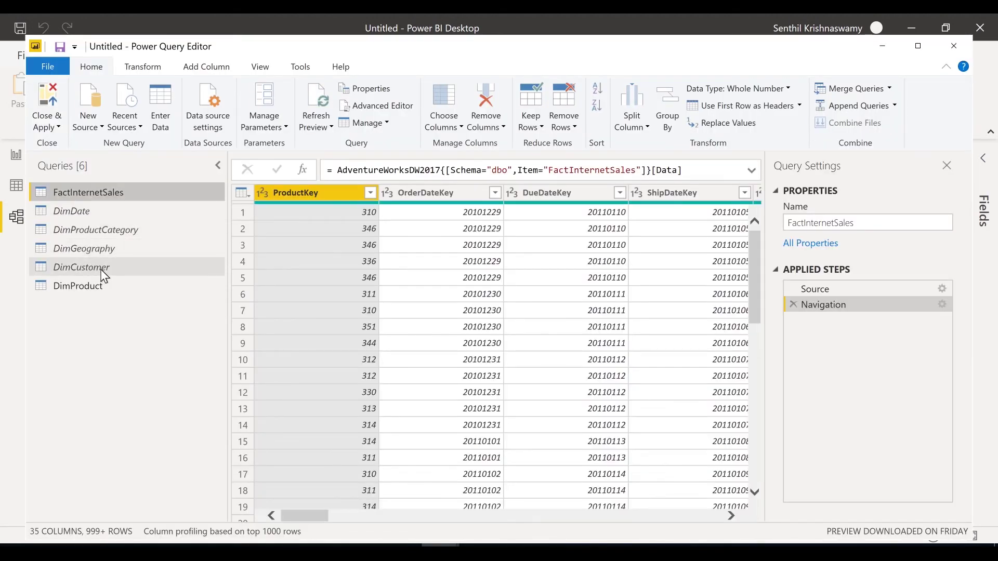
Turn on Enable load for the DimCustomer query and apply it with Close & Apply.
left_click(101, 266)
right_click(102, 267)
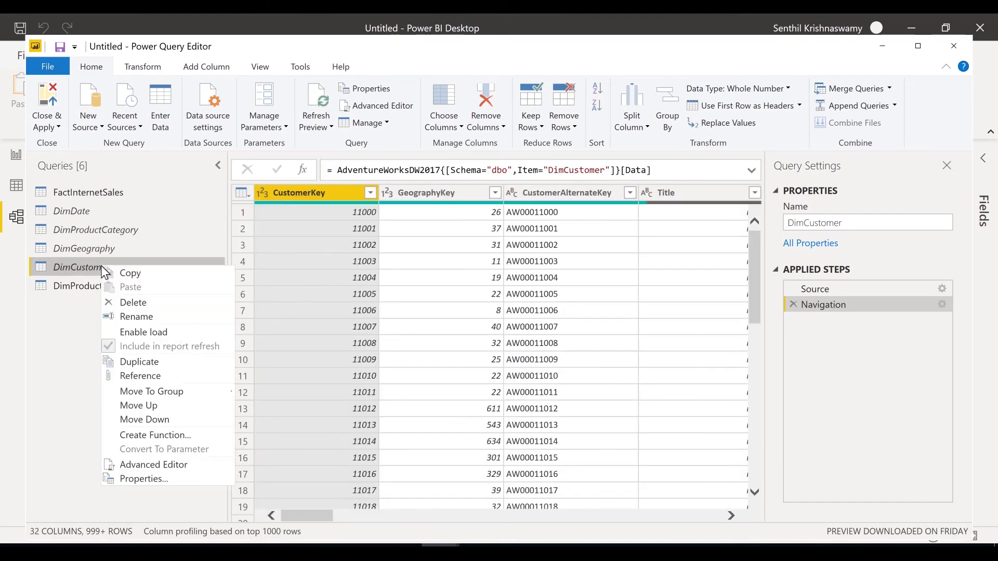
left_click(158, 333)
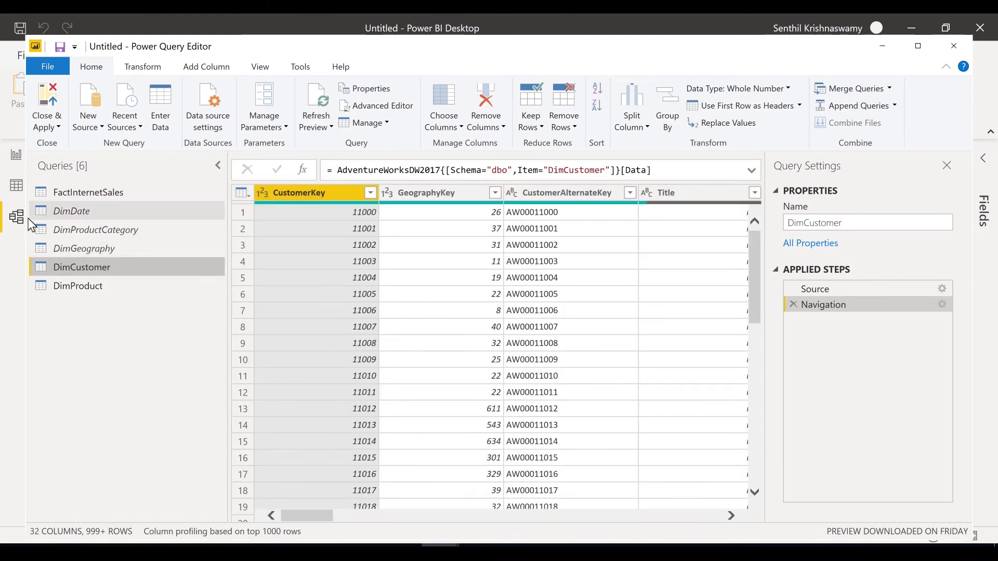
left_click(52, 98)
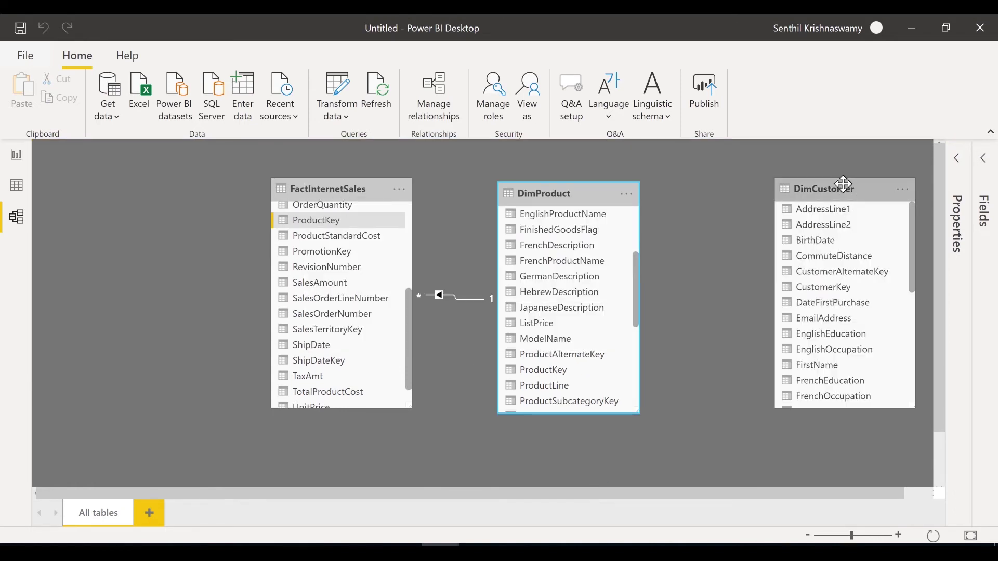
Position the newly loaded DimCustomer table to the left of FactInternetSales.
left_click(830, 180)
left_click_drag(829, 181, 121, 172)
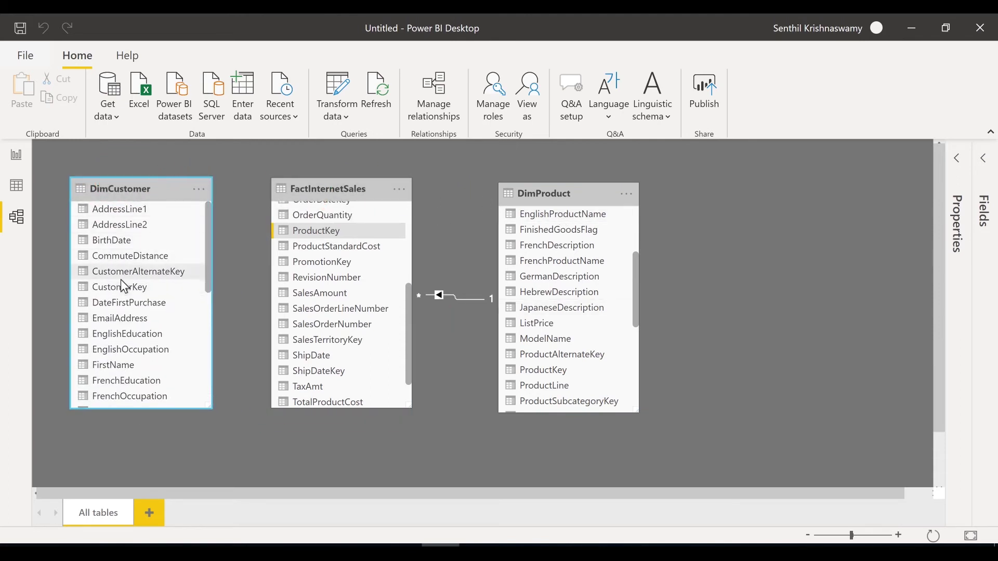
left_click_drag(328, 184, 328, 183)
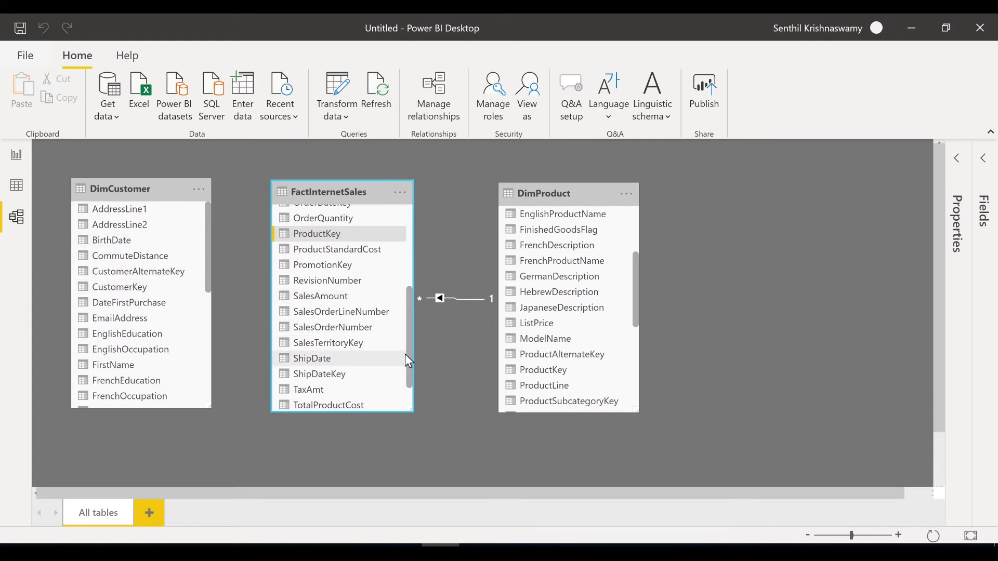
left_click_drag(406, 352, 412, 257)
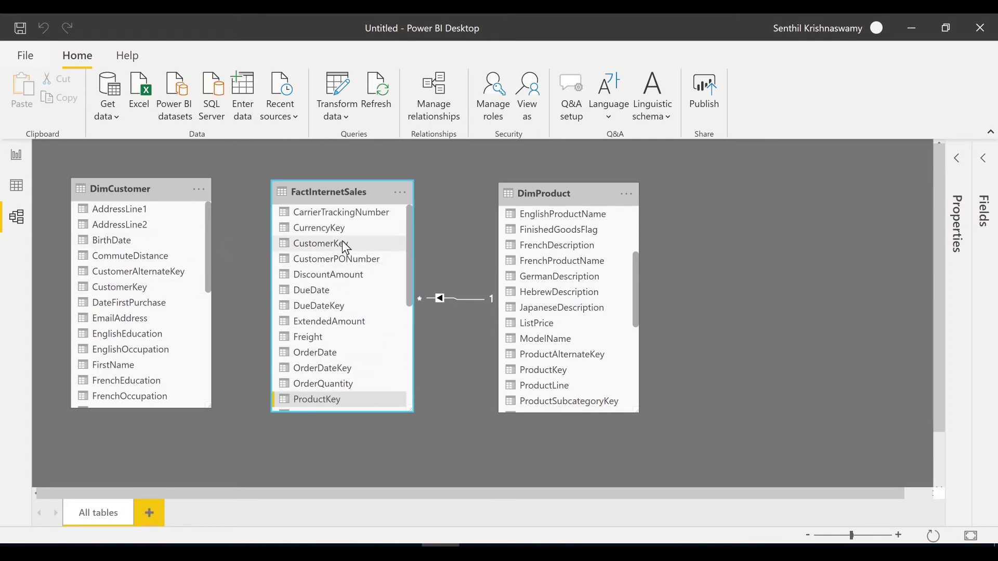
Link FactInternetSales CustomerKey to DimCustomer CustomerKey and spread FactInternetSales and DimProduct rightward.
mouse_move(346, 245)
left_mouse_down()
mouse_move(323, 223)
mouse_move(205, 250)
mouse_move(164, 286)
left_mouse_up()
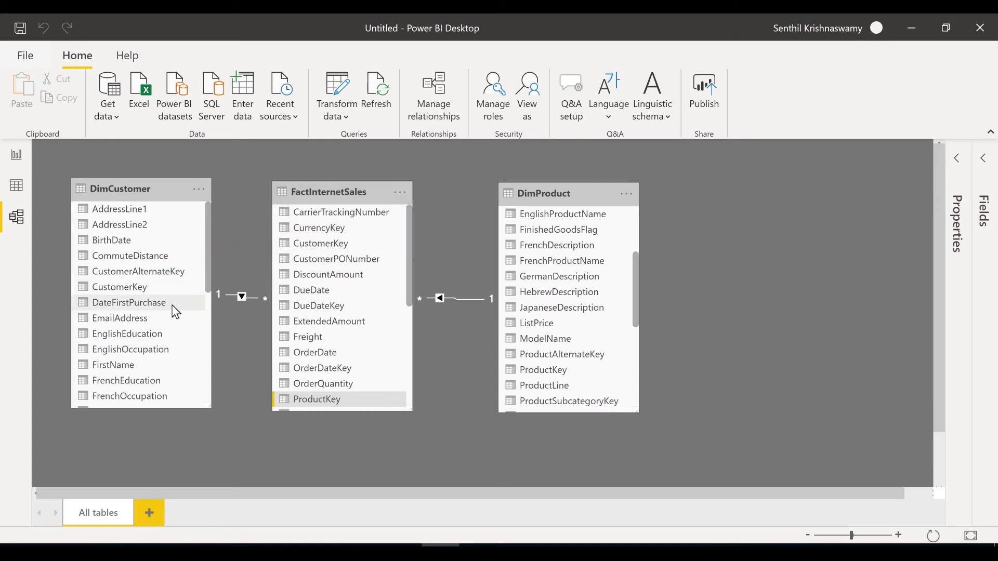
mouse_move(140, 188)
left_mouse_down()
mouse_move(56, 174)
mouse_move(160, 192)
mouse_move(127, 179)
left_mouse_up()
left_click(308, 188)
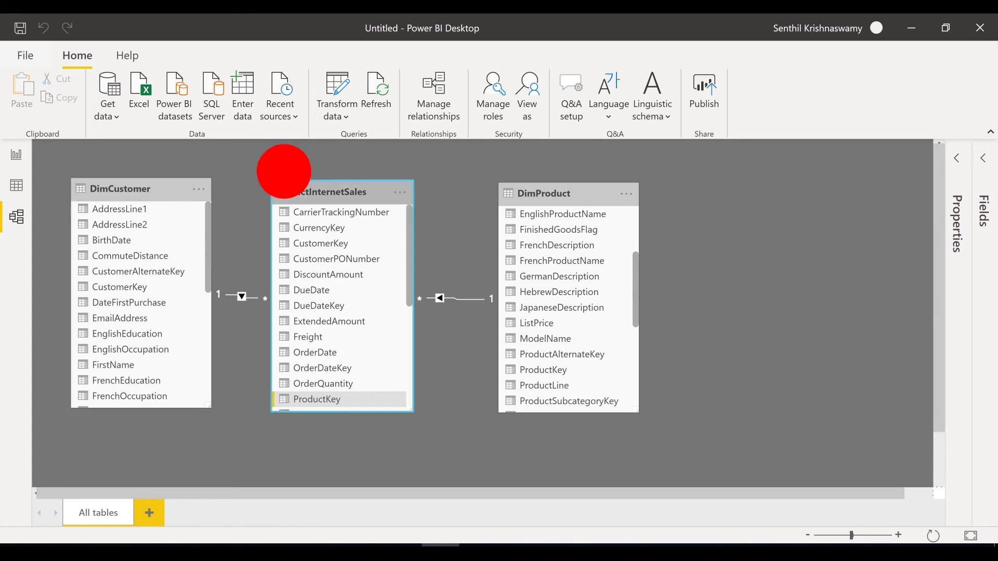
left_click_drag(284, 172, 308, 173)
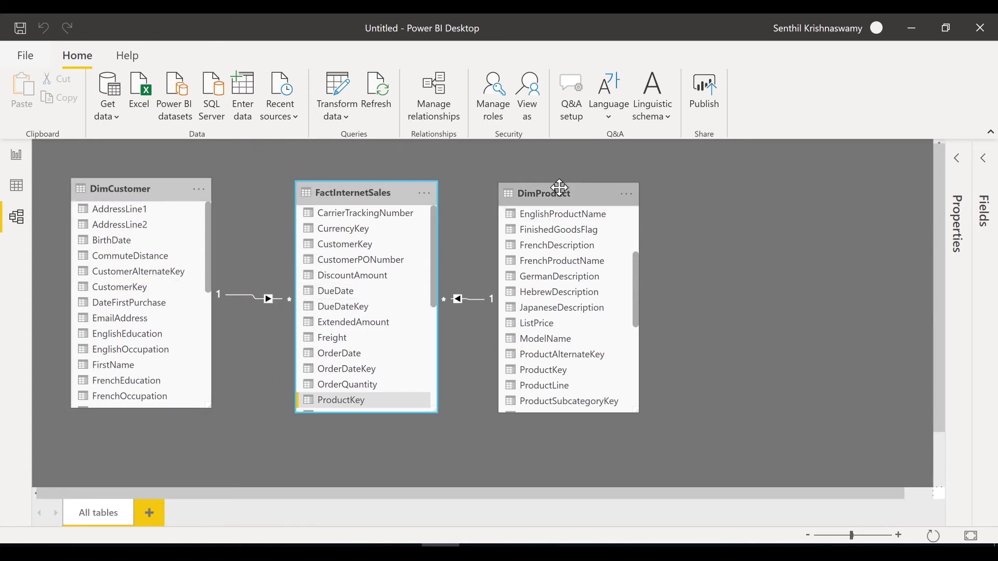
left_click_drag(560, 187, 602, 188)
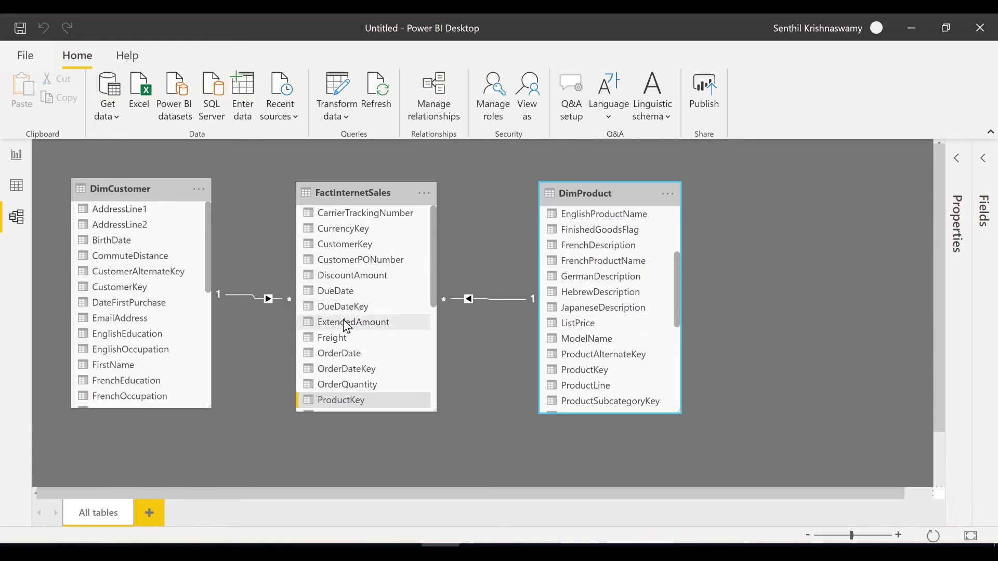
On the report page, remove the count_of_products filter from the sales-by-model table.
left_click(24, 160)
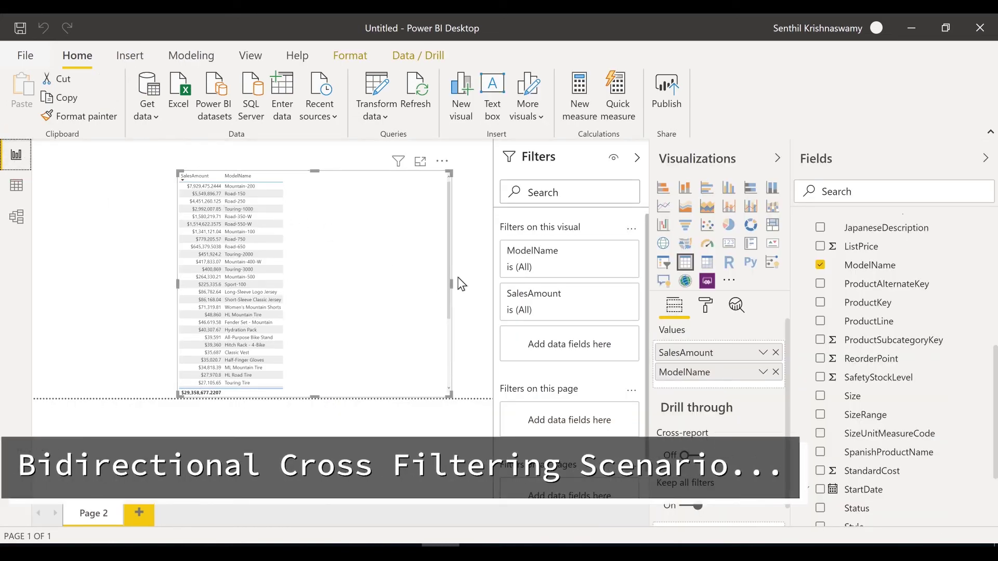
left_click(352, 278)
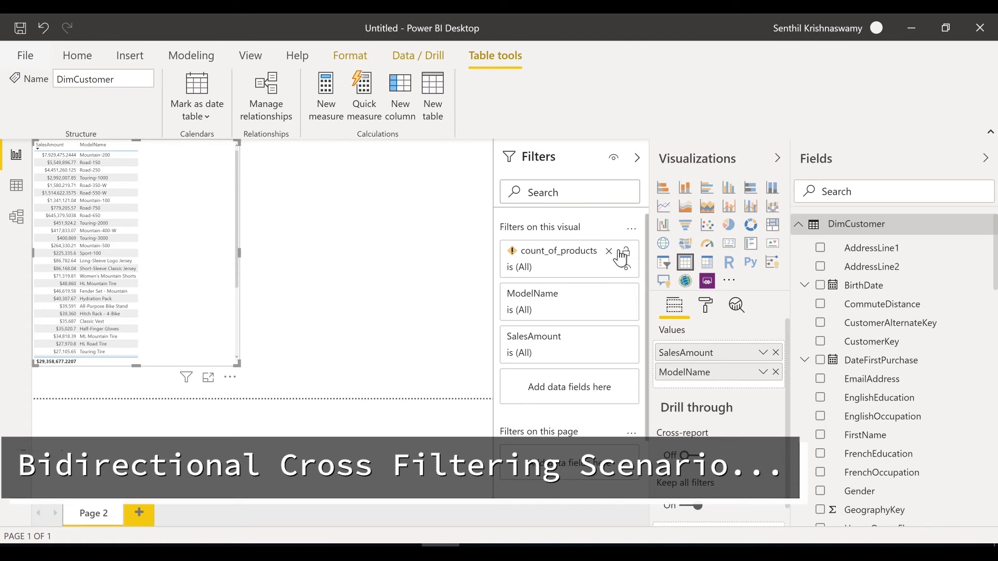
left_click(609, 251)
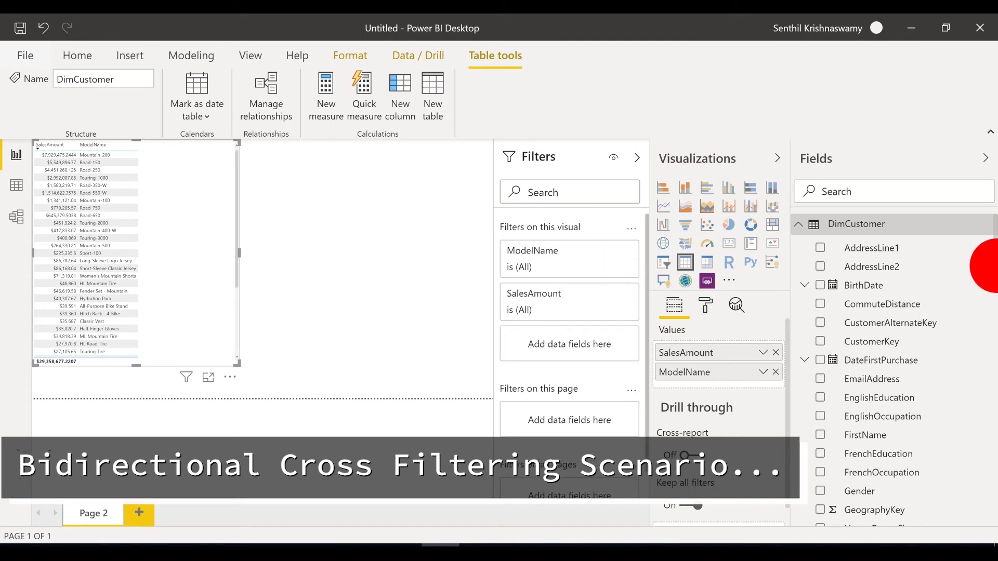
Expand DimProduct in the Fields pane and open its More options menu.
left_click(981, 266)
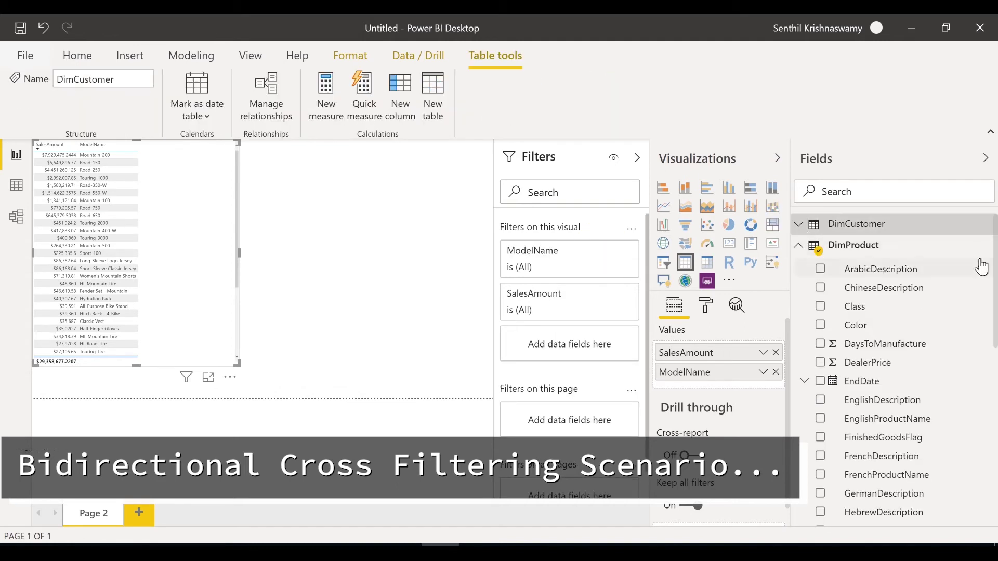
mouse_move(996, 253)
left_mouse_down()
mouse_move(990, 401)
mouse_move(990, 240)
left_mouse_up()
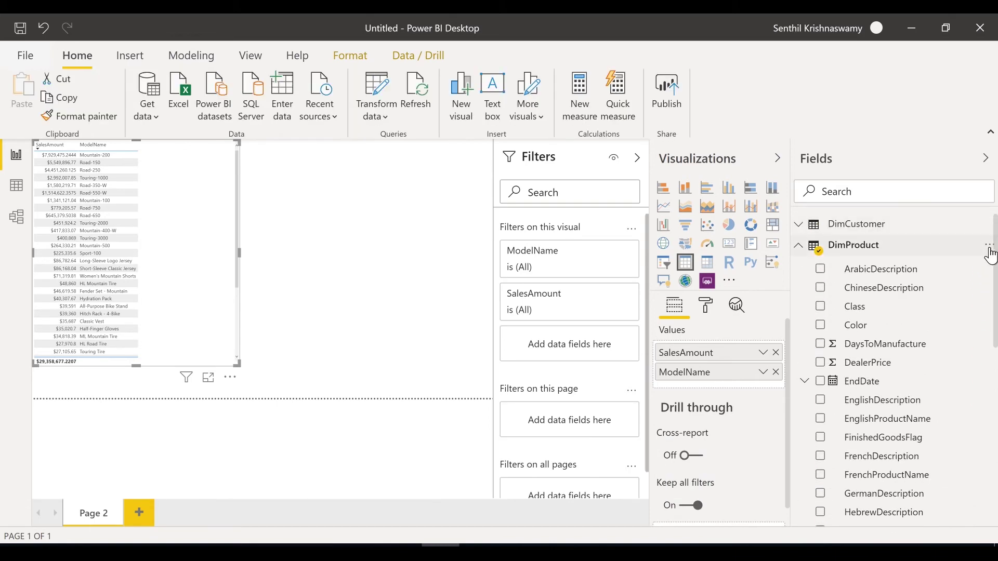
left_click(991, 245)
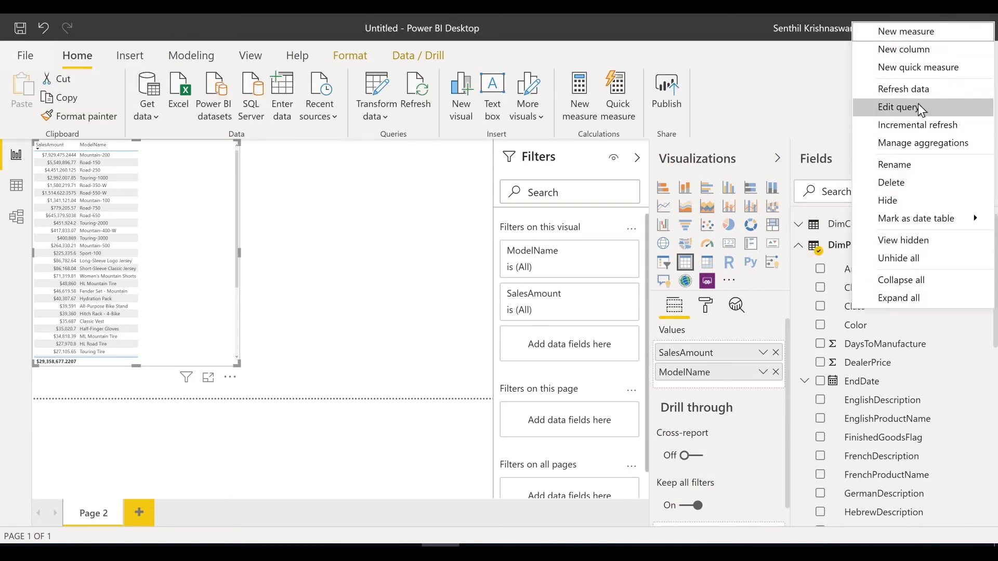
Create the measure count_of customers = COUNT(DimCustomer[FirstName]) and add it to the sales table.
left_click(920, 30)
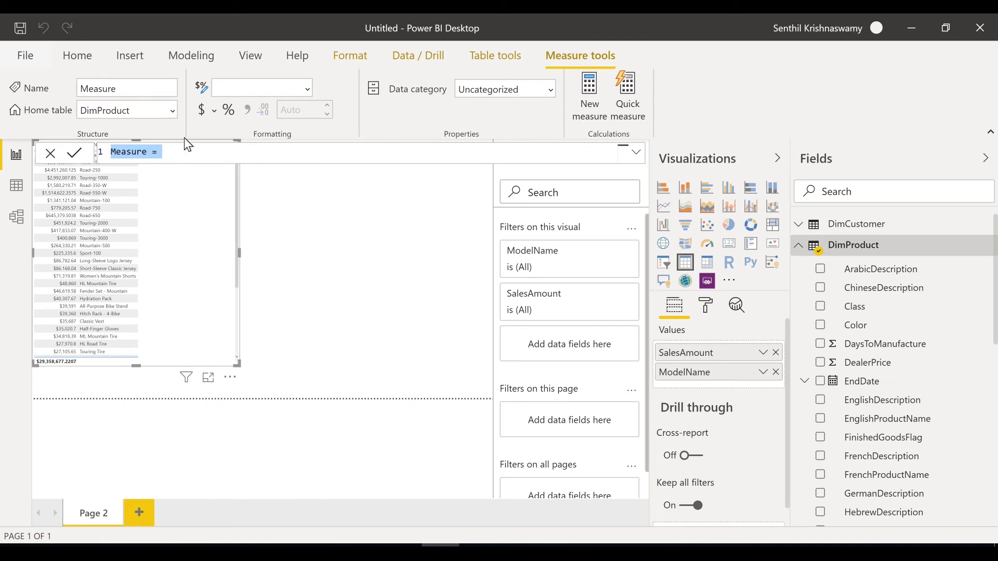
type("count_of cus")
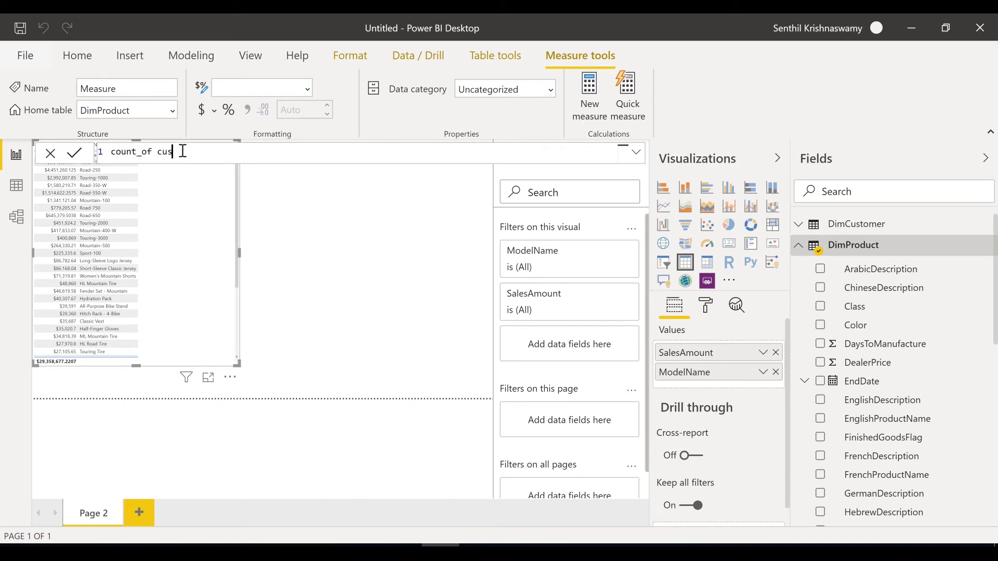
type("tomers = count(c")
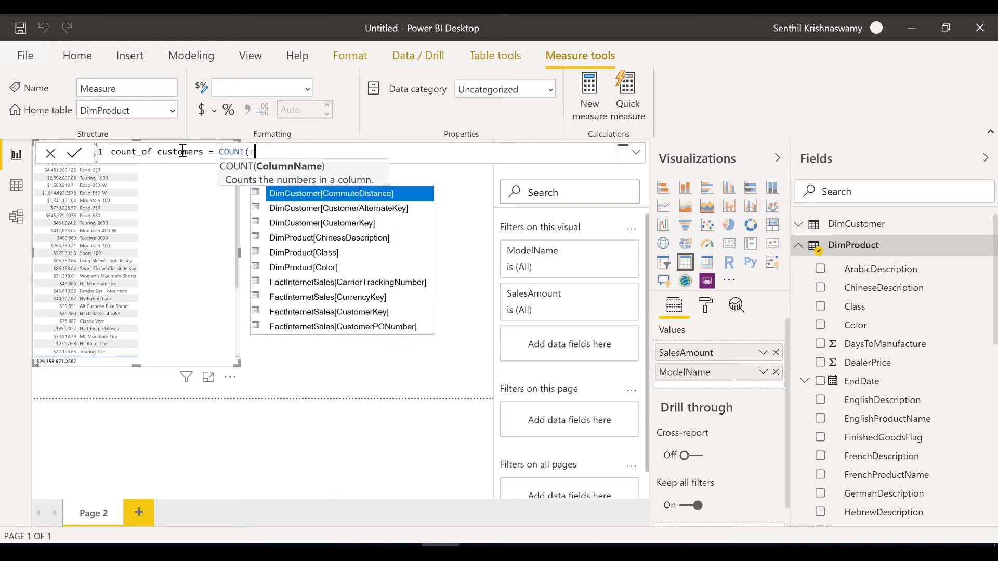
type("ustomer")
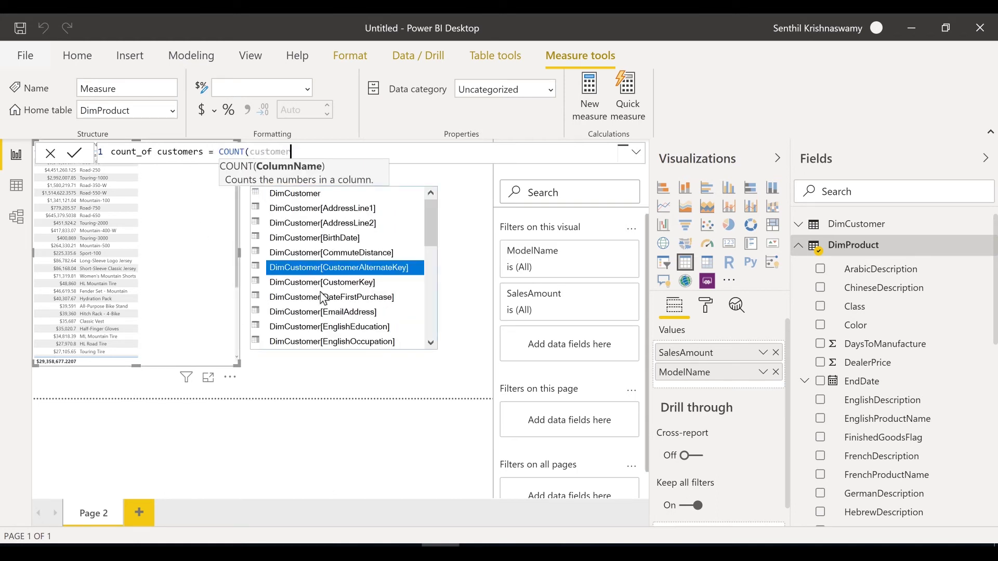
left_click_drag(430, 243, 427, 266)
left_click(352, 269)
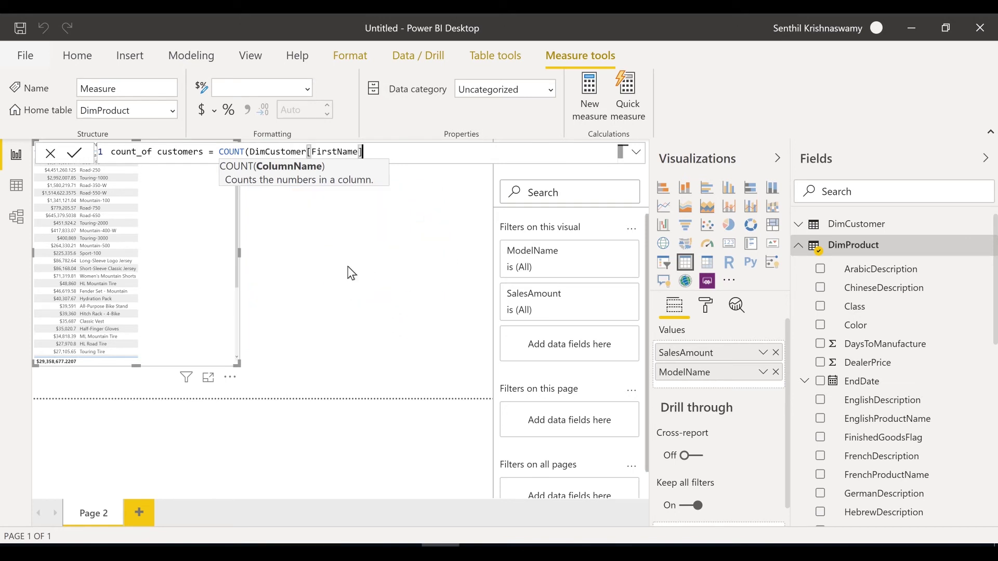
type(")")
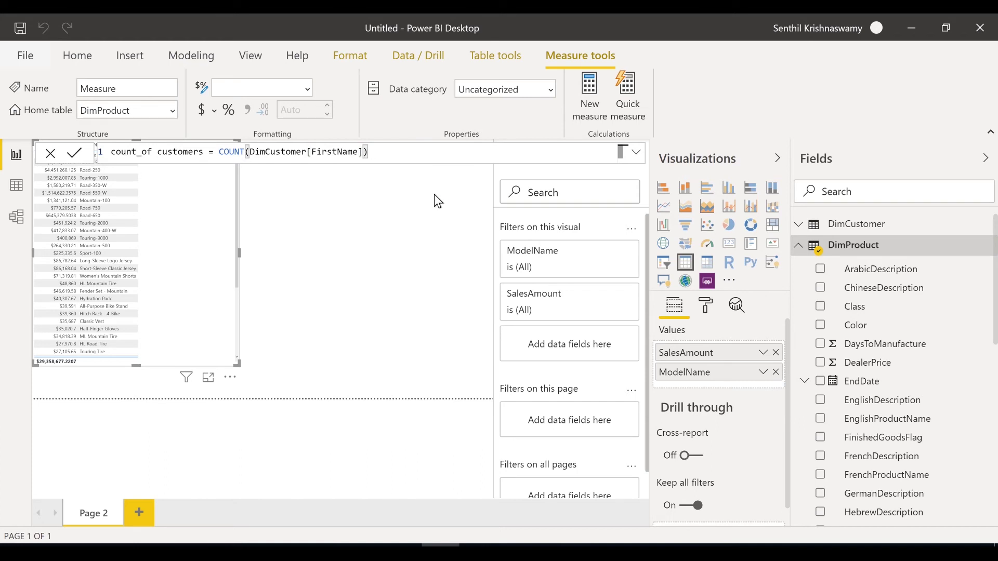
key("Return")
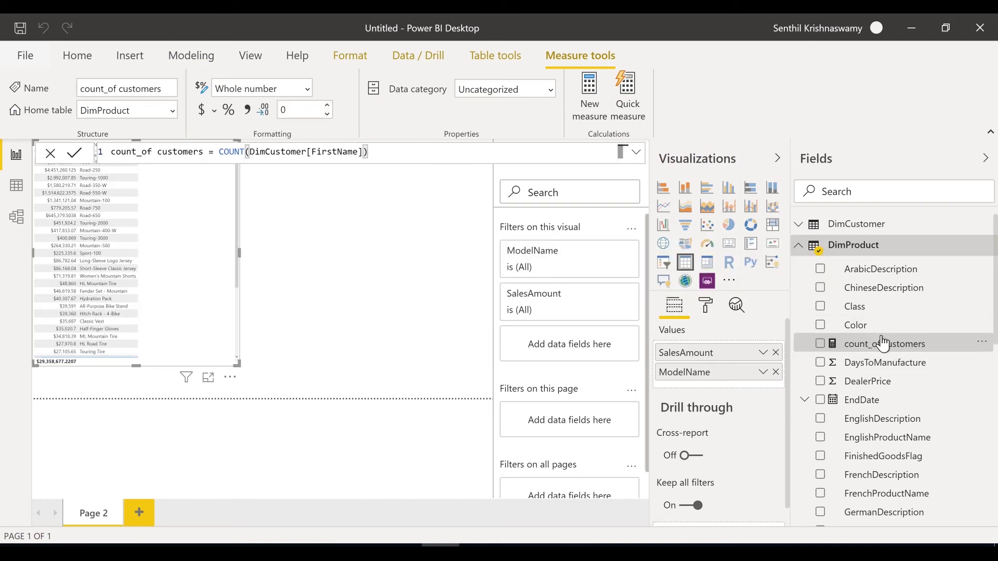
left_click_drag(884, 349, 208, 260)
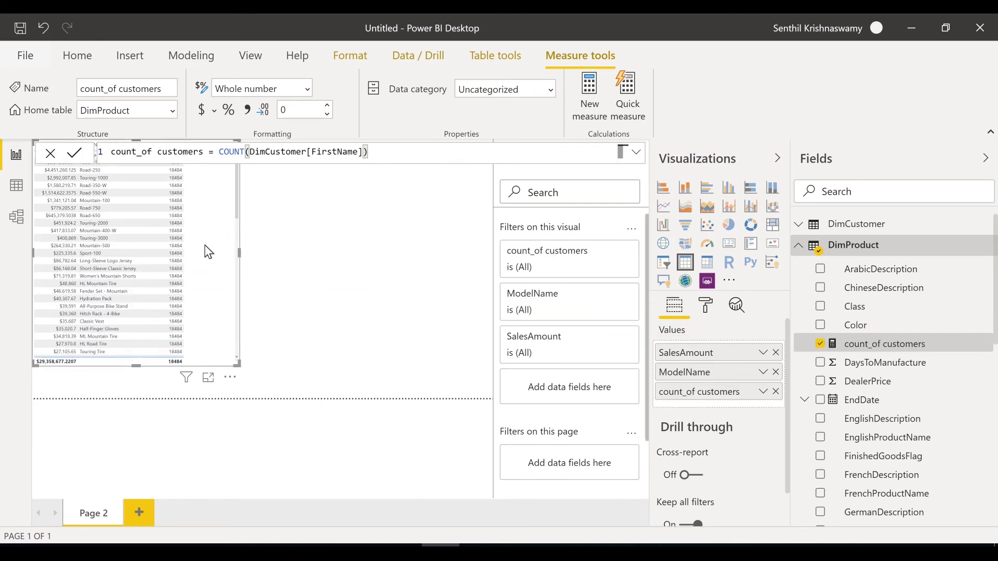
left_click(284, 317)
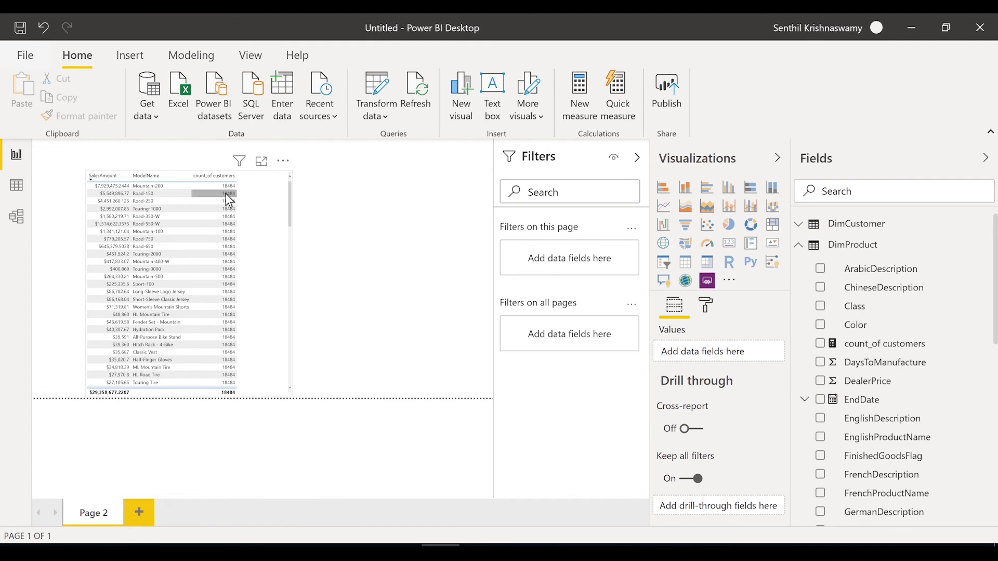
left_click(154, 187)
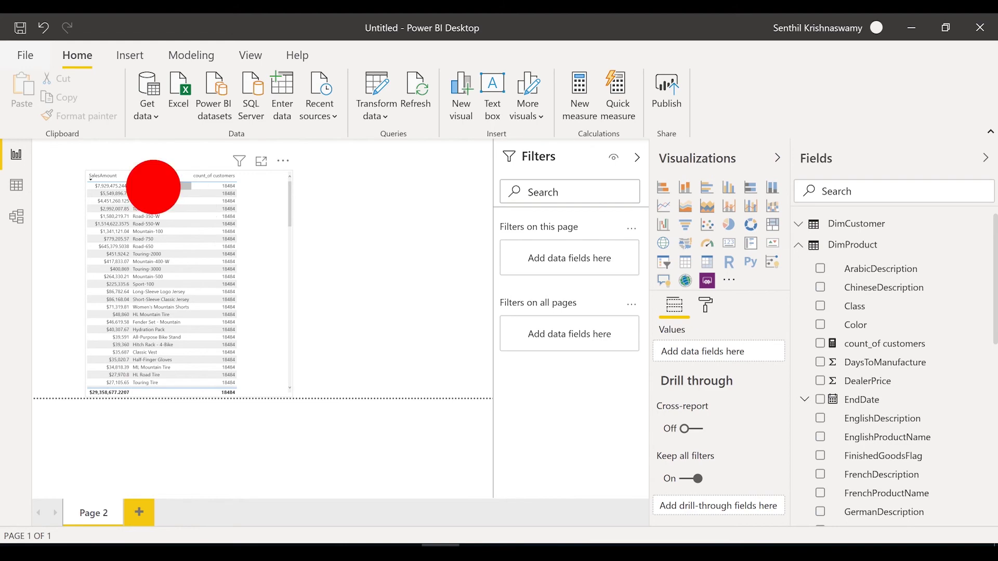
left_click(21, 222)
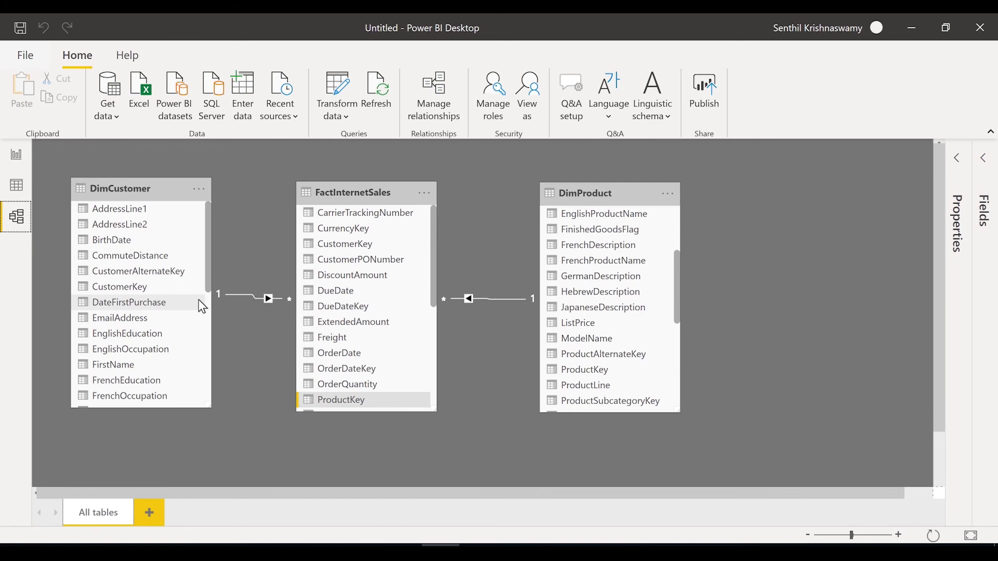
left_click(16, 154)
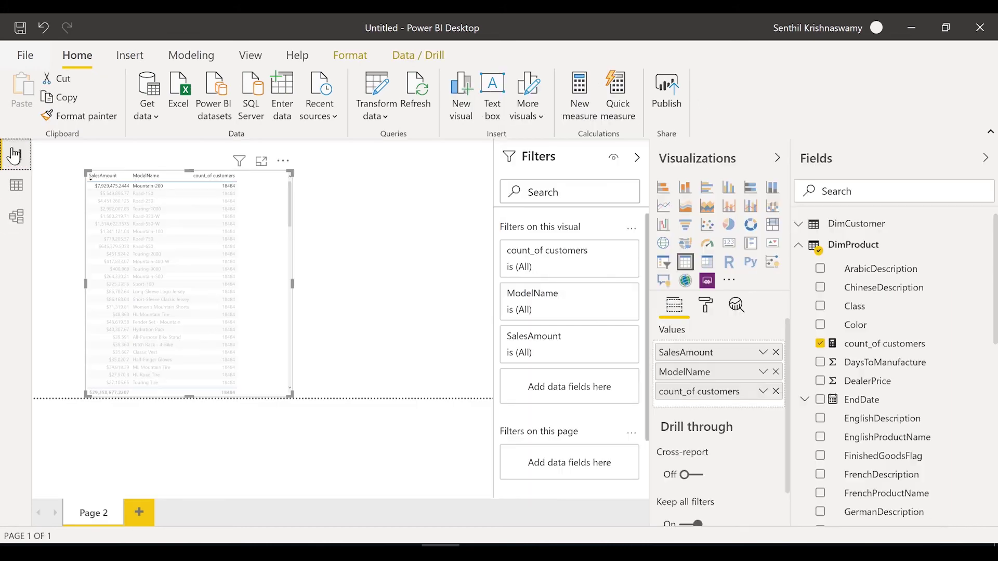
Build a new table visual listing DimCustomer FirstName, found through the field search.
left_click(317, 206)
left_click(859, 179)
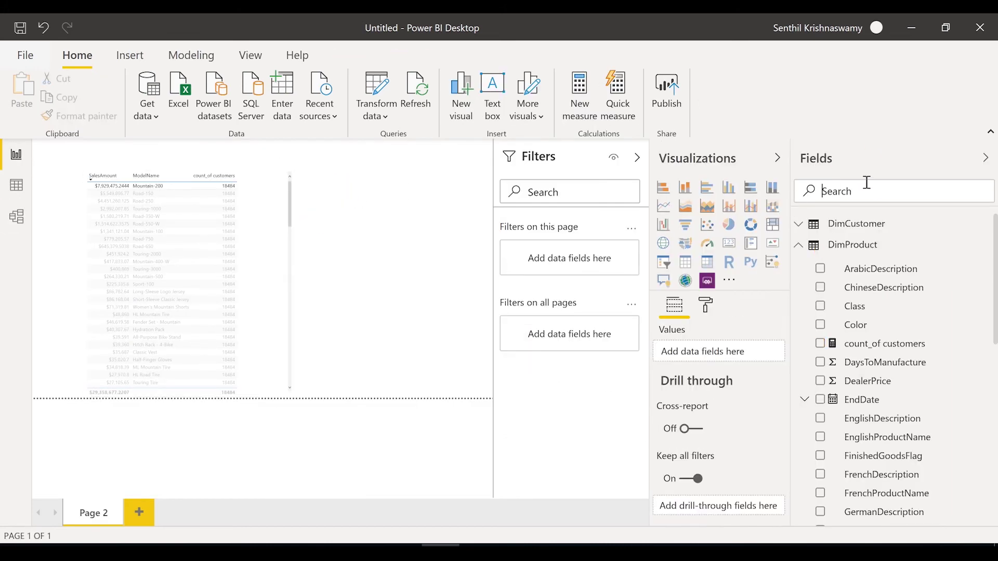
type("c")
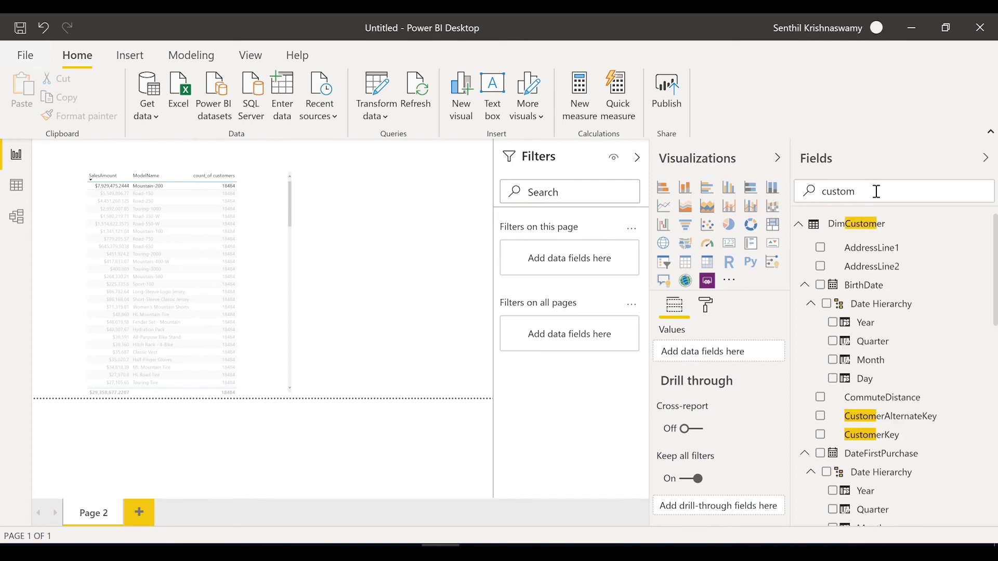
type("ustom")
double_click(815, 192)
type("first")
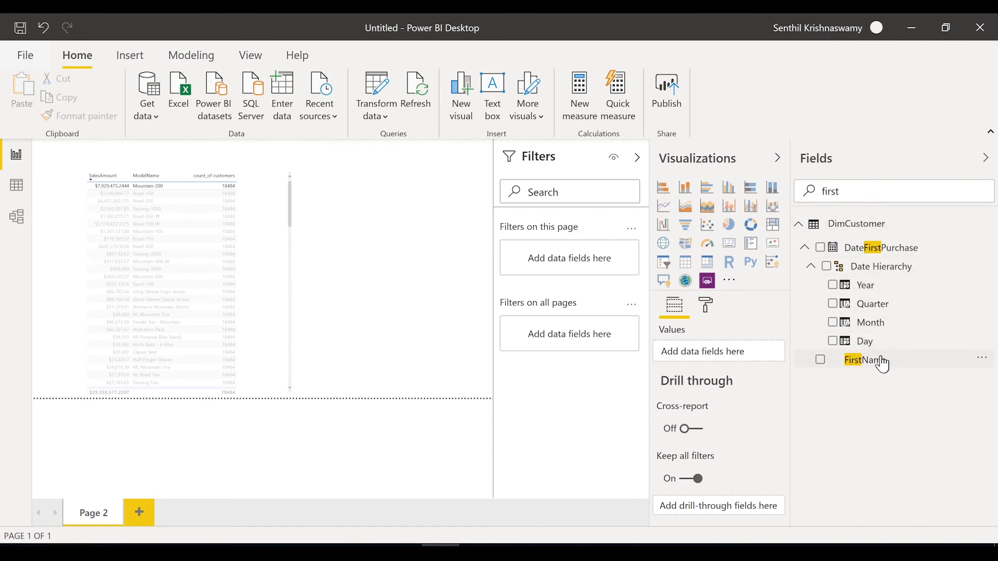
left_click_drag(883, 365, 354, 250)
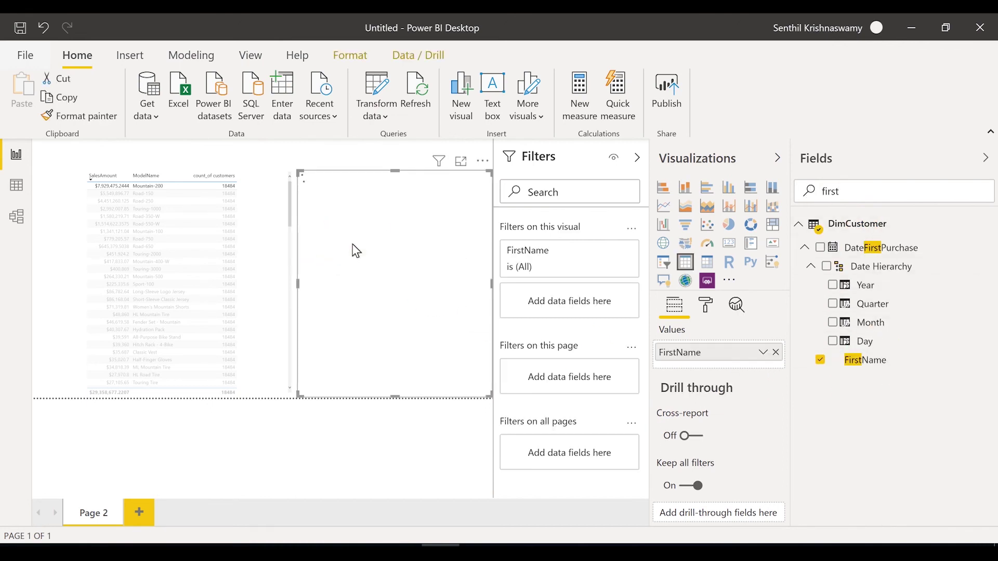
Search fields for 'sales' and add FactInternetSales SalesAmount to the FirstName table.
double_click(810, 195)
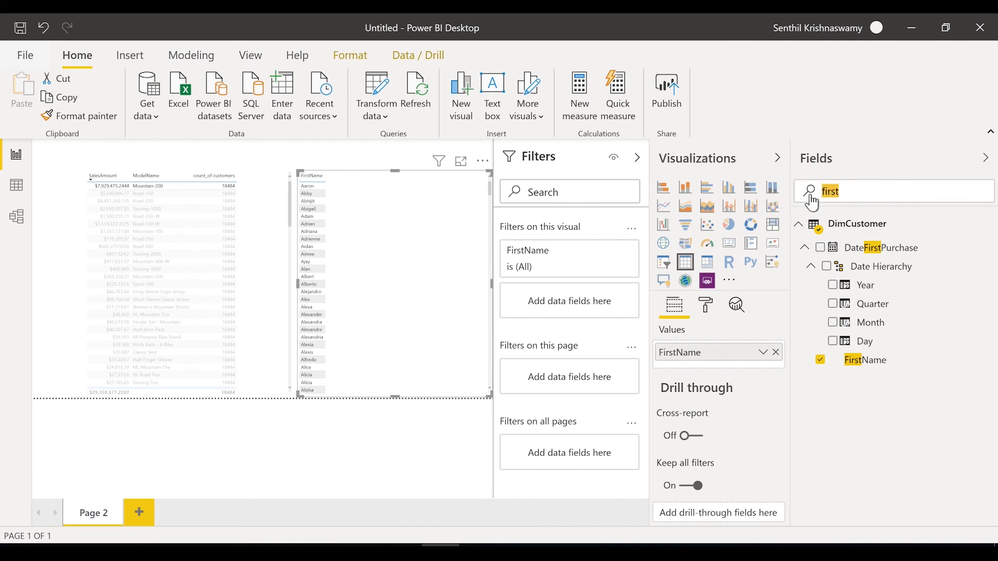
type("sales")
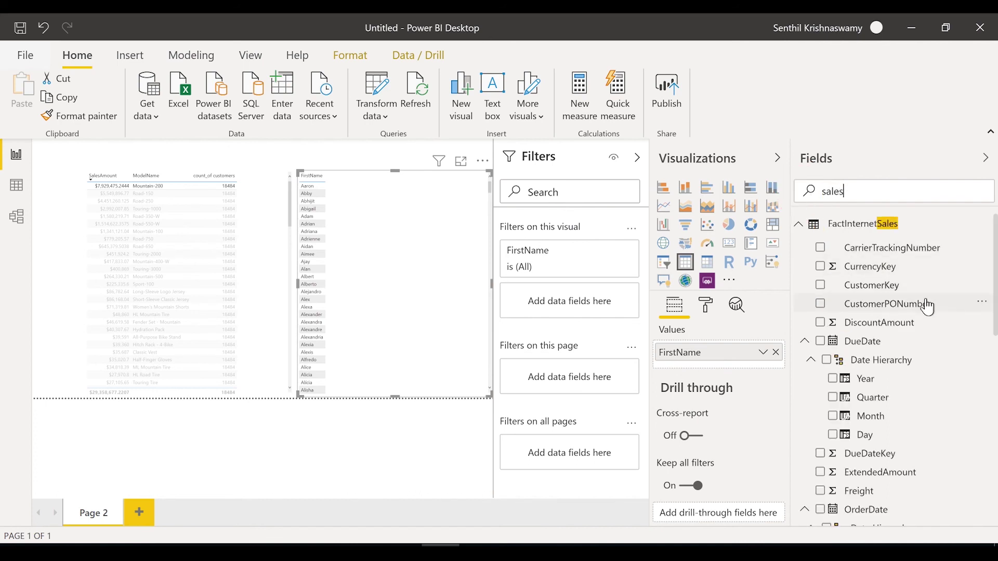
left_click_drag(991, 306, 991, 419)
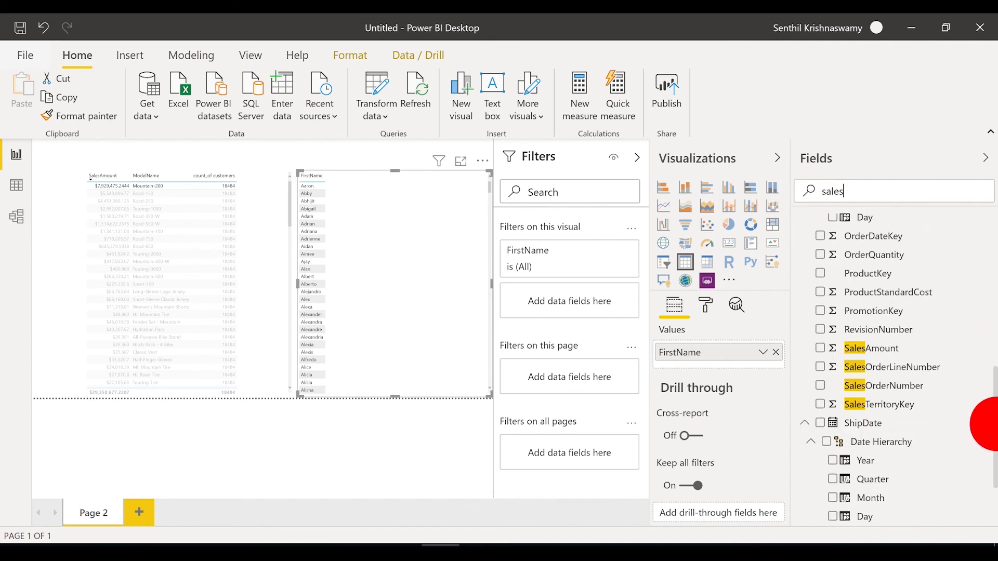
left_click_drag(877, 359, 428, 263)
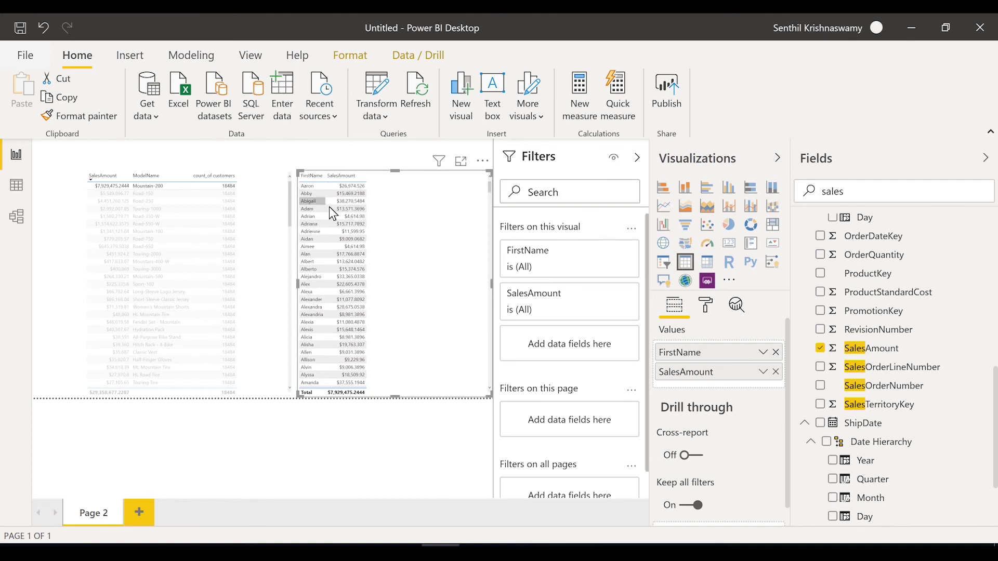
In Model view, select the DimCustomer–FactInternetSales CustomerKey relationship line.
left_click(17, 217)
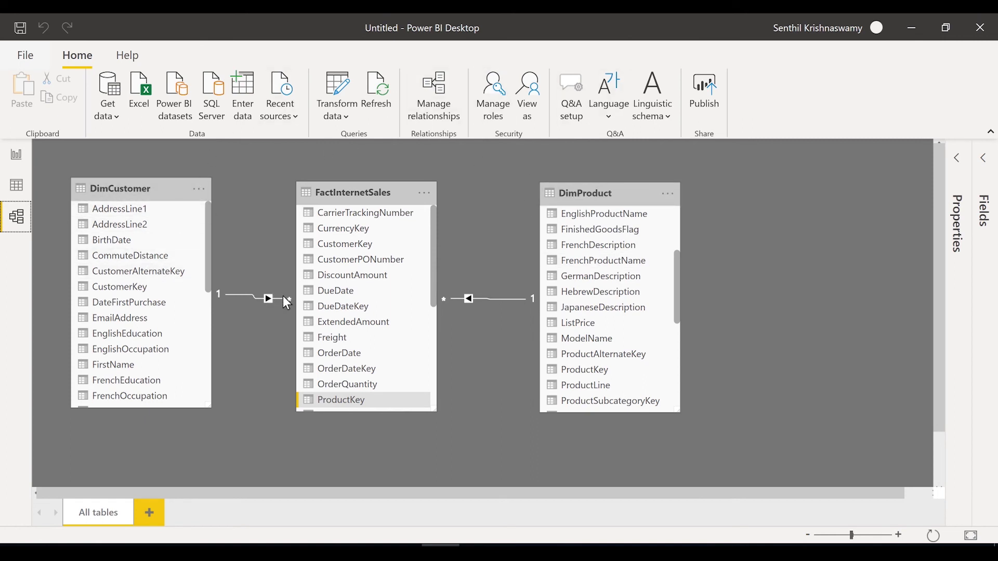
left_click(267, 300)
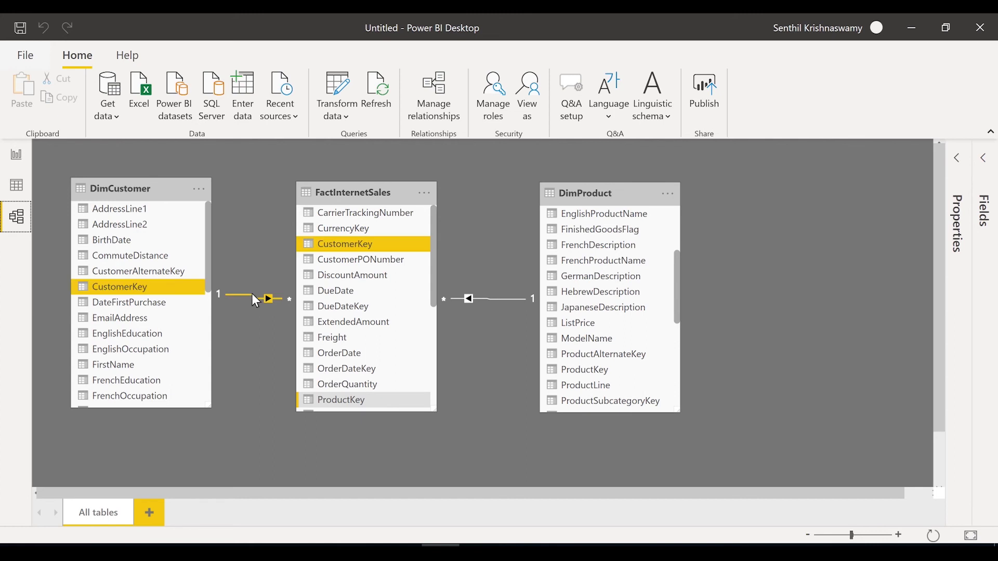
Set the FactInternetSales–DimProduct relationship's cross filter direction to Both.
double_click(489, 300)
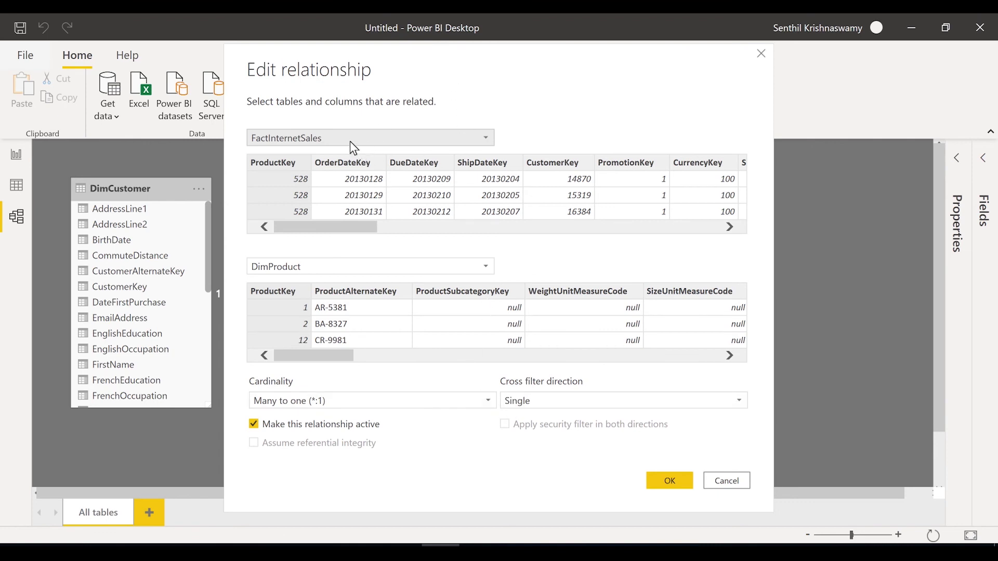
left_click(566, 396)
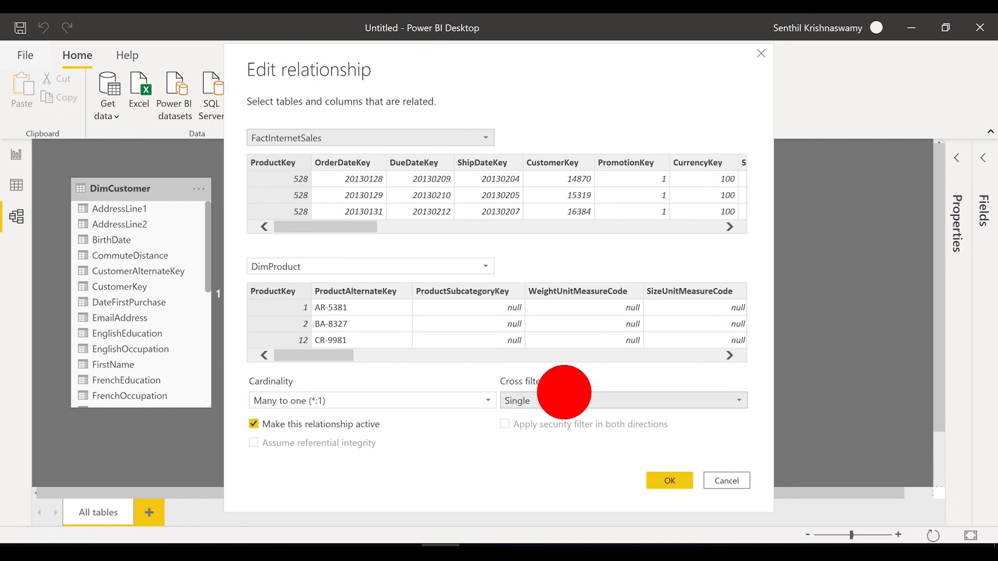
left_click(541, 440)
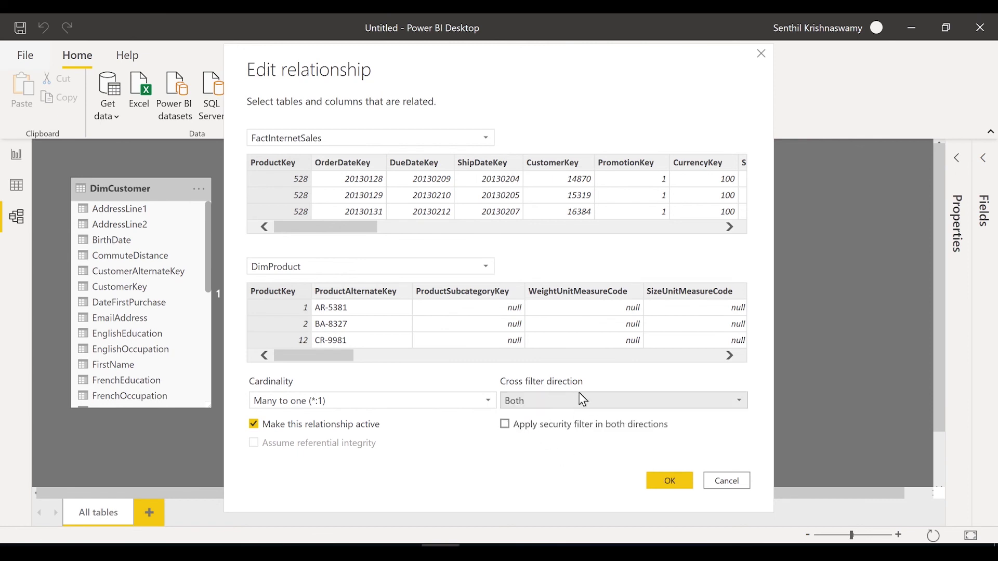
left_click(669, 482)
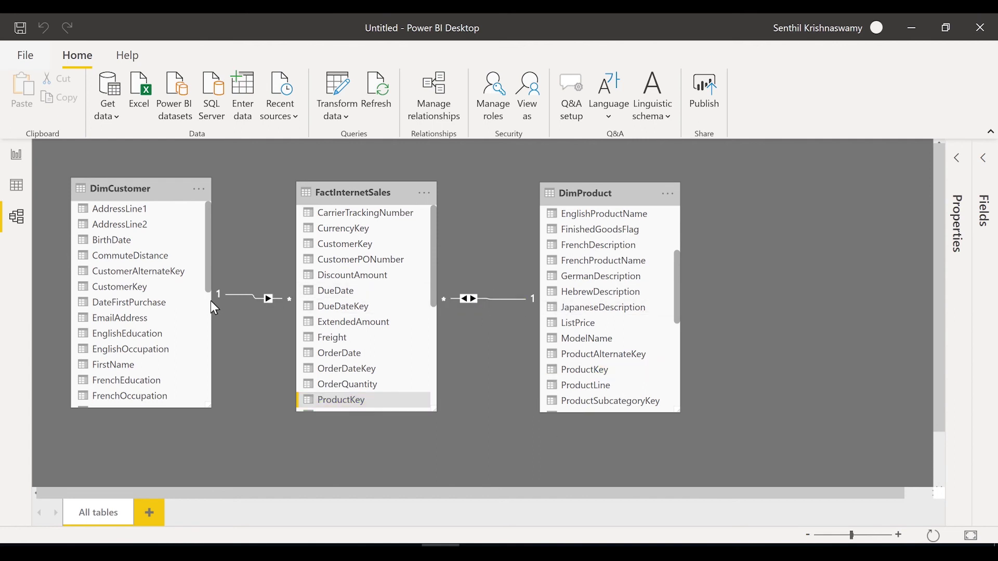
Through its Properties, set the DimCustomer–FactInternetSales relationship's cross filter direction to Both.
right_click(230, 294)
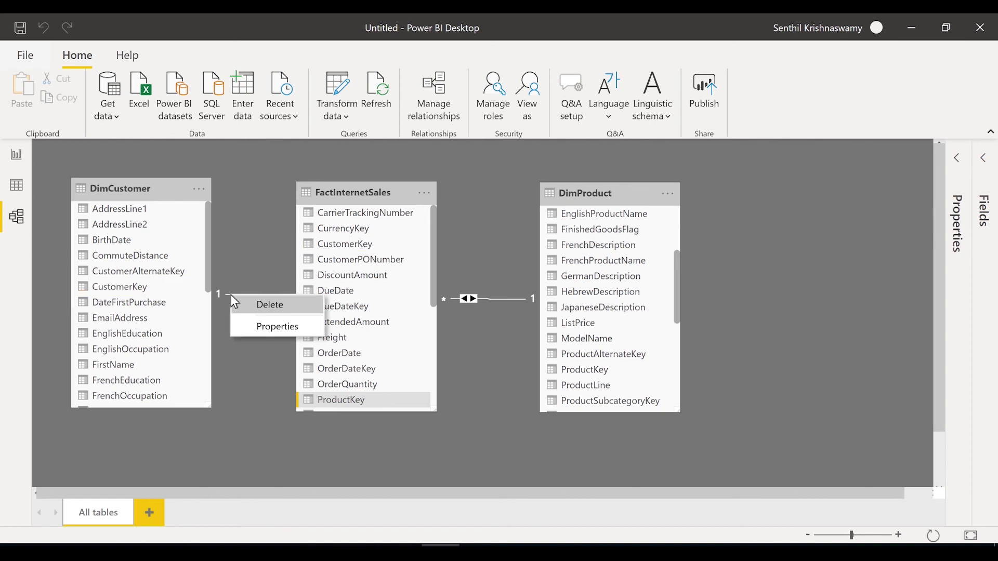
left_click(257, 328)
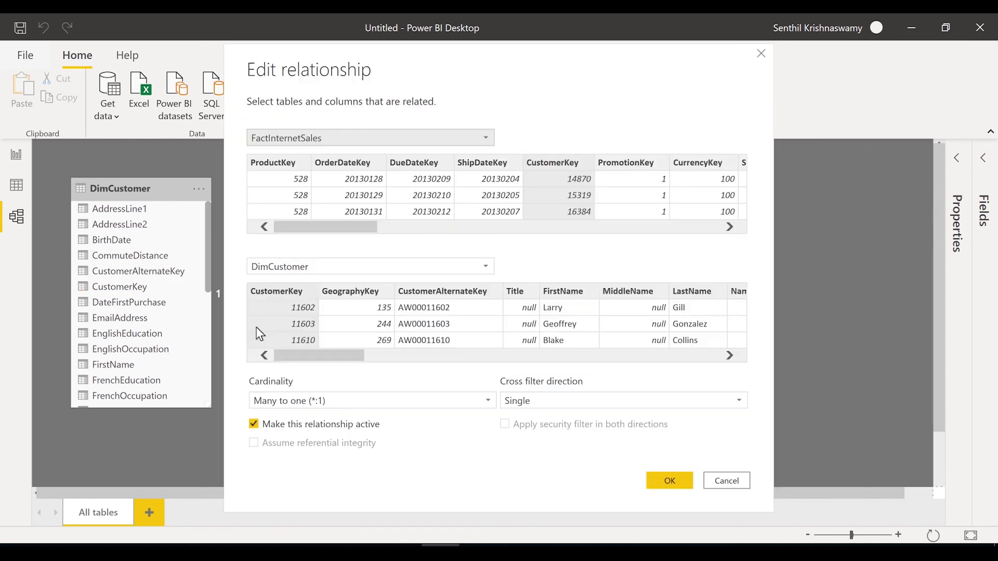
left_click(517, 401)
left_click(513, 433)
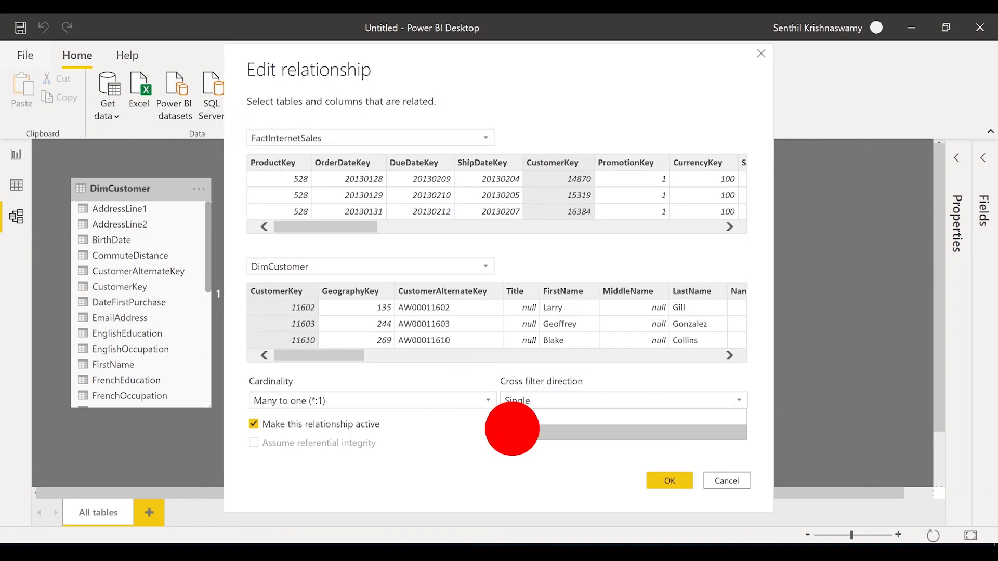
left_click(656, 481)
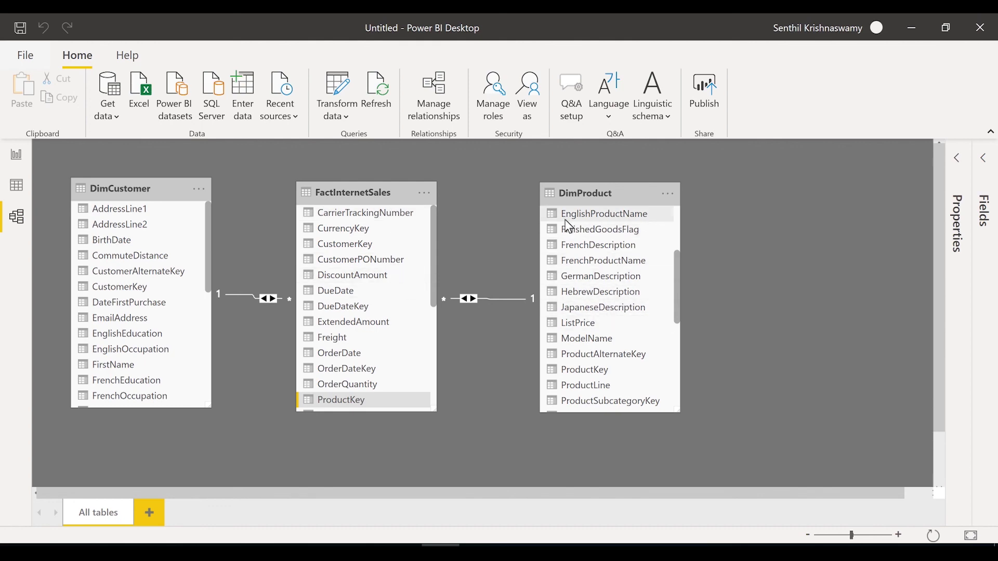
left_click(22, 156)
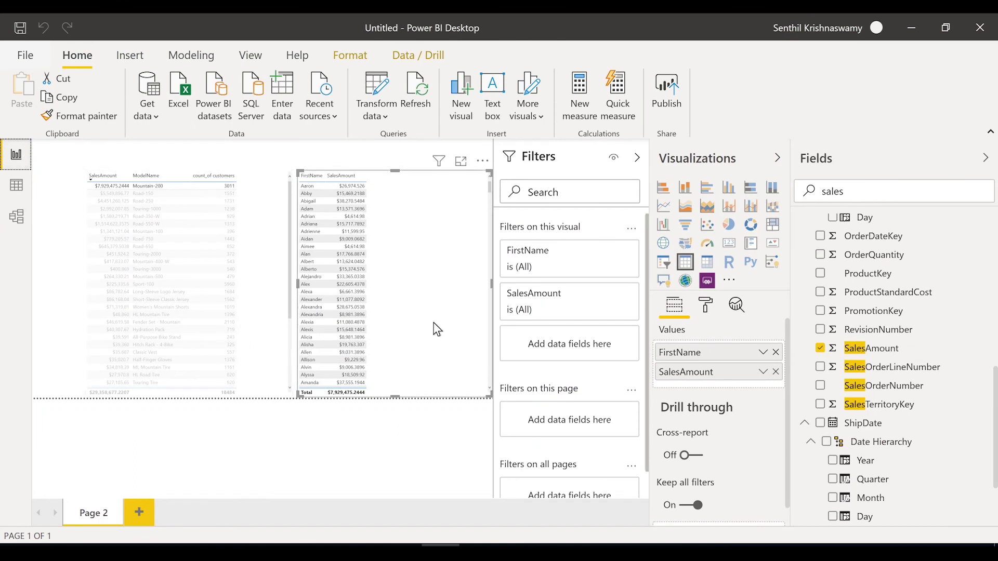
left_click(274, 285)
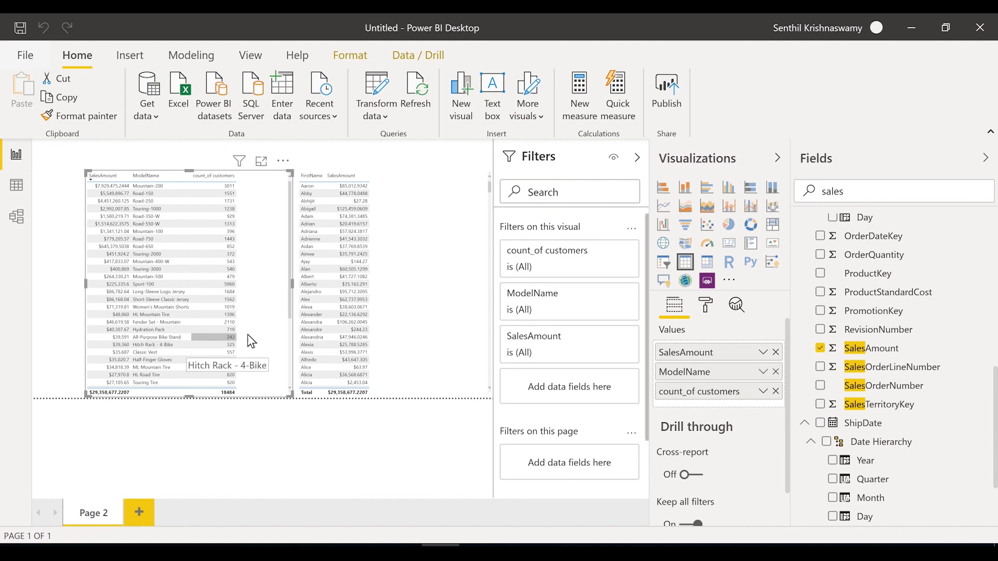
left_click(17, 217)
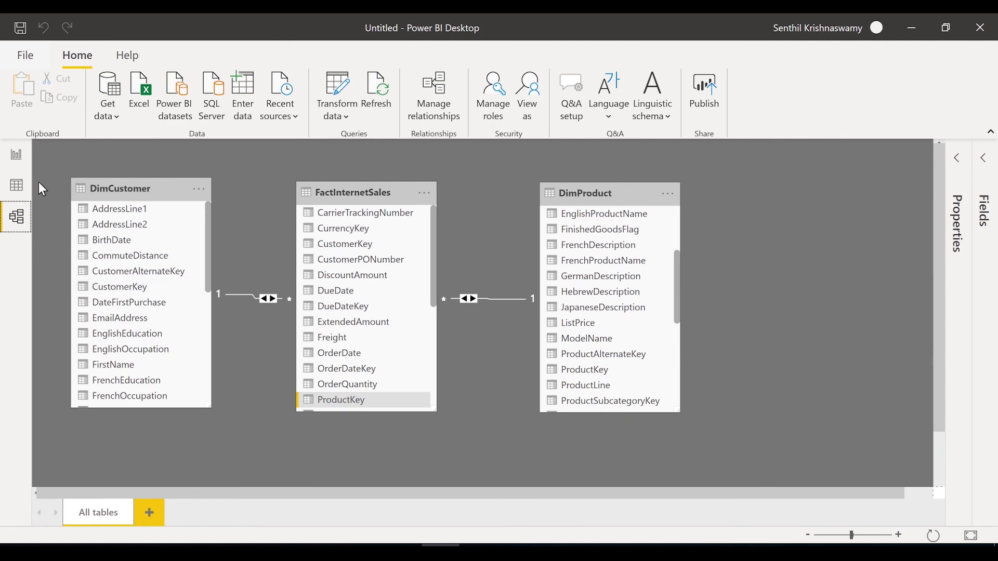
Compare Model and Report views, then select the FirstName and SalesAmount table; counts now vary per model (Mountain-200: 3011).
left_click(16, 154)
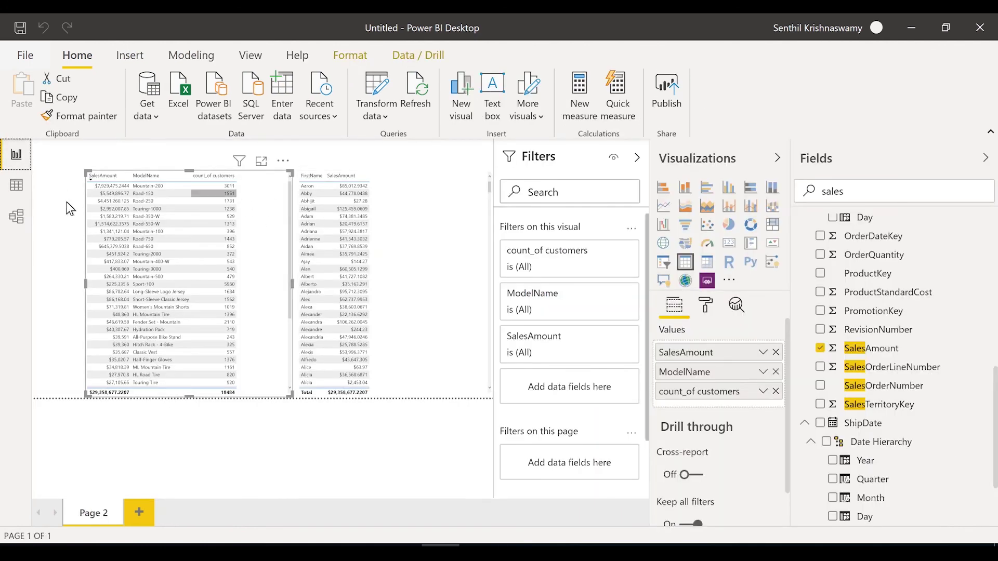
left_click(17, 216)
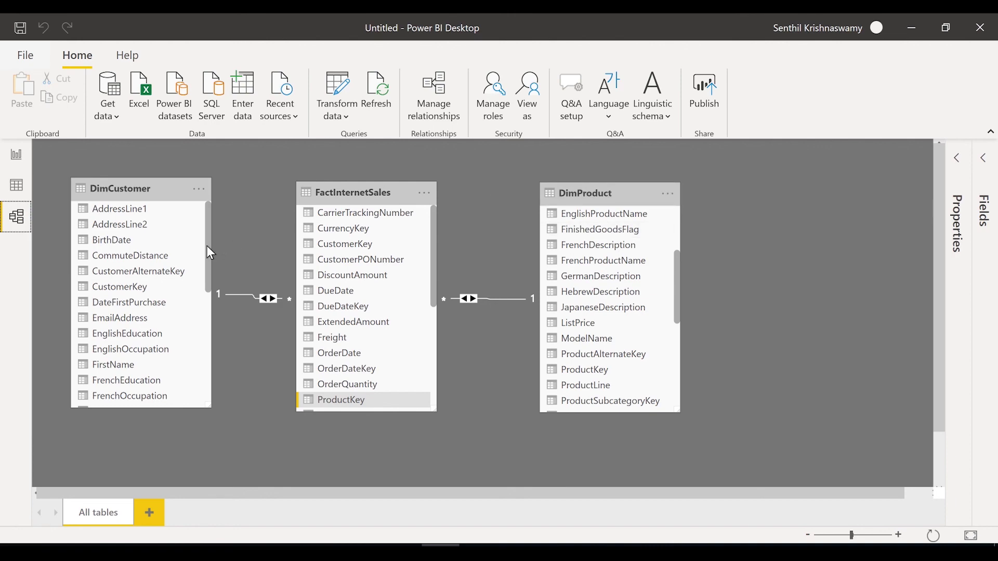
left_click(16, 156)
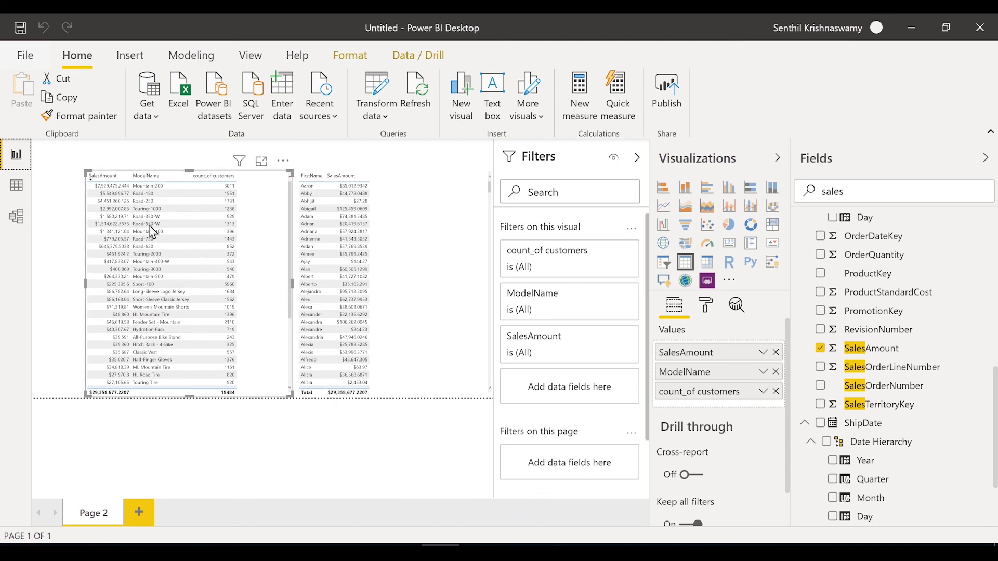
left_click(17, 217)
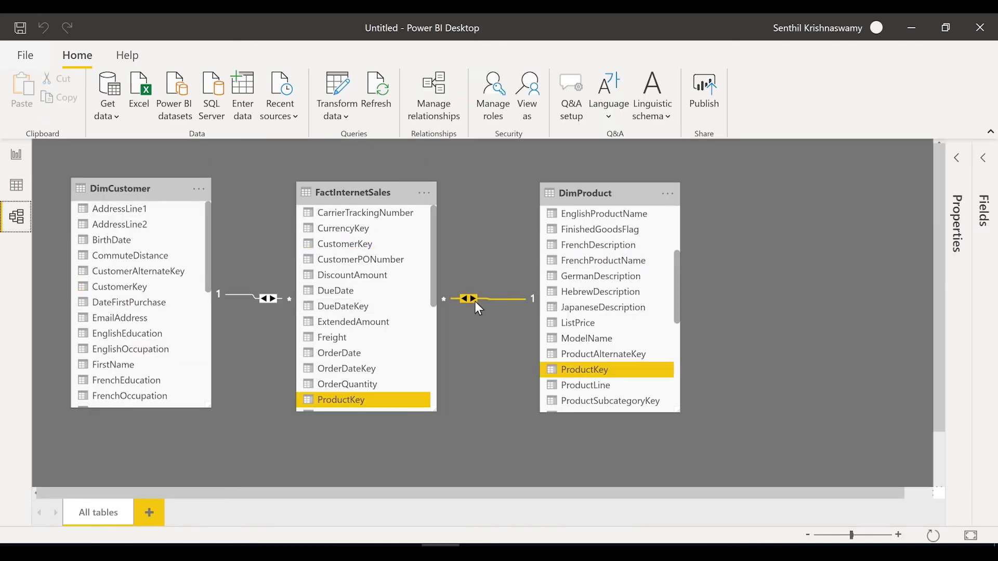
left_click(16, 155)
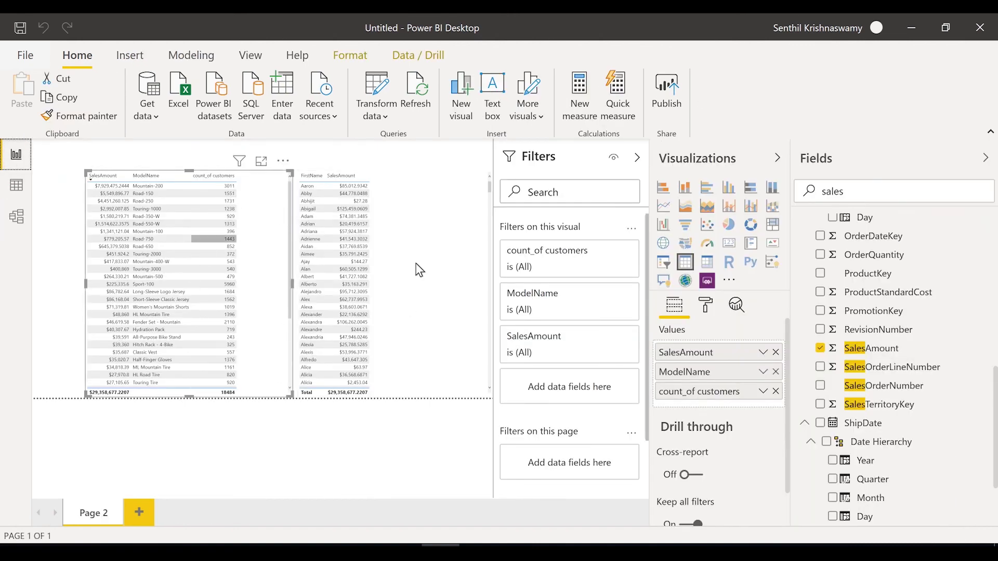
left_click(396, 249)
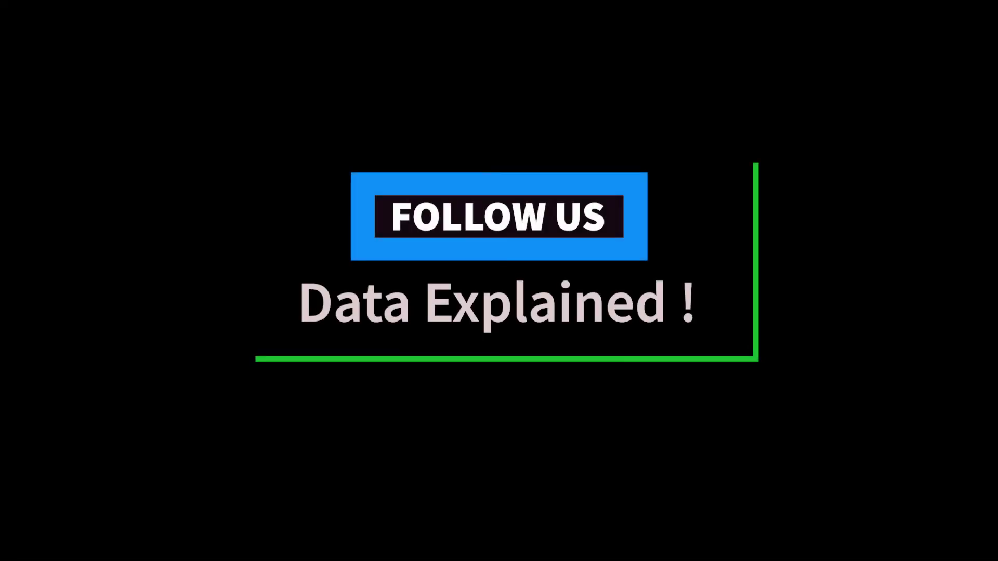